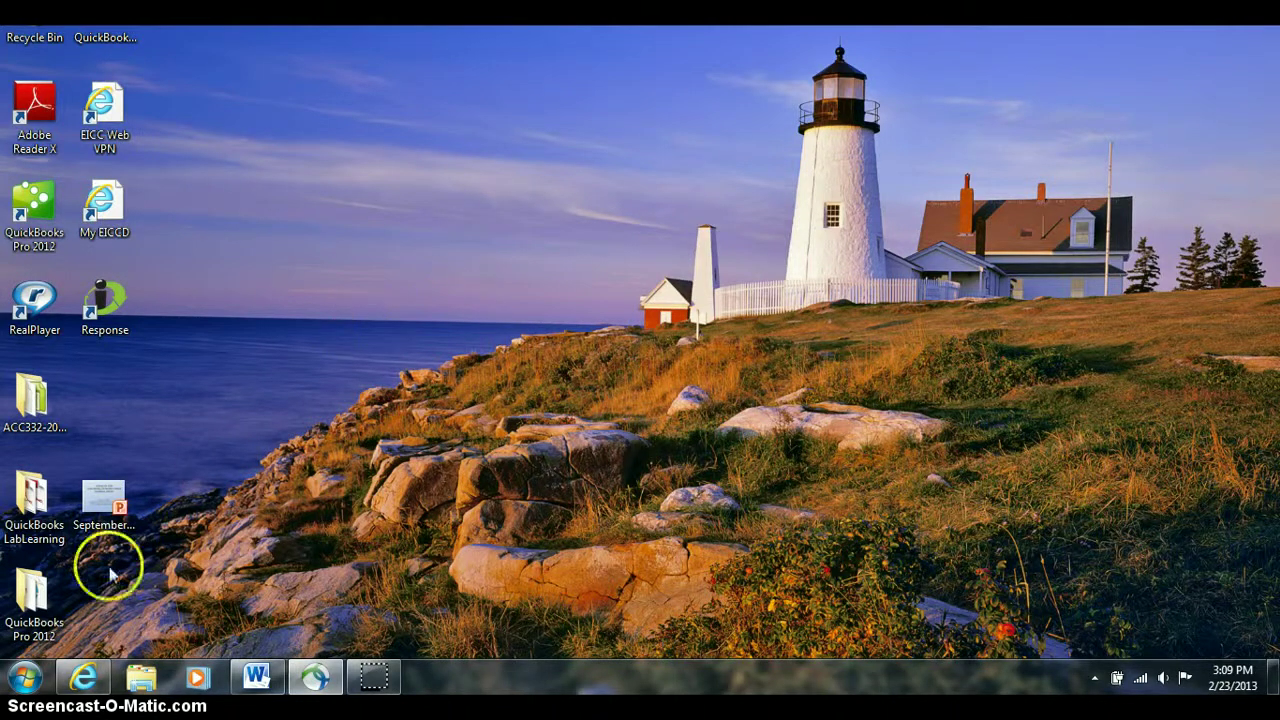
Launch Paint from Start > All Programs > Accessories
left_click(25, 677)
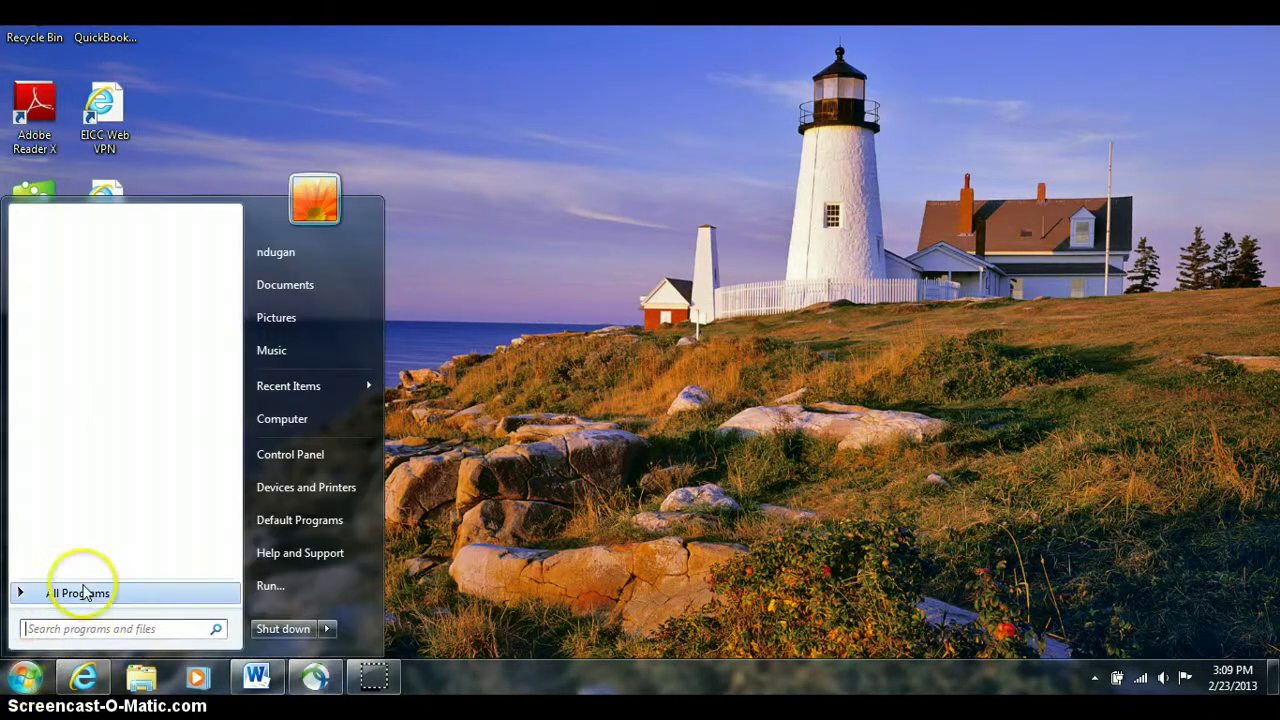
left_click(80, 592)
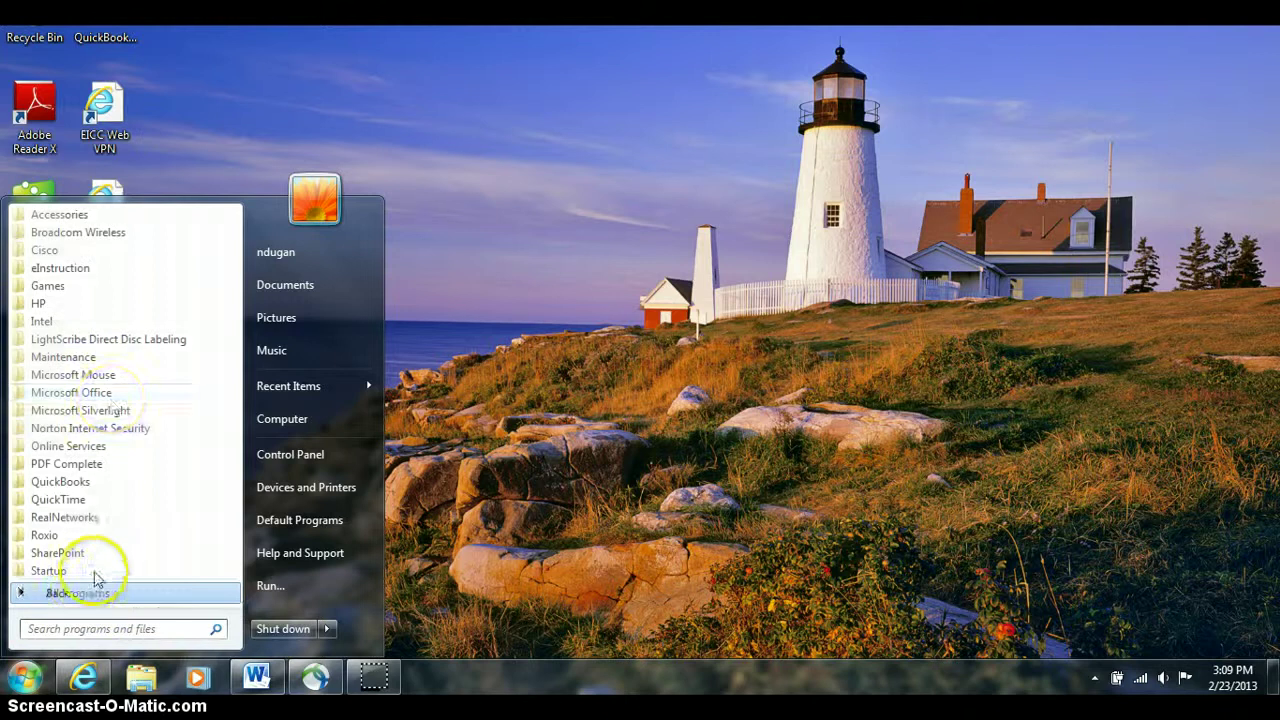
left_click(75, 214)
left_click(75, 357)
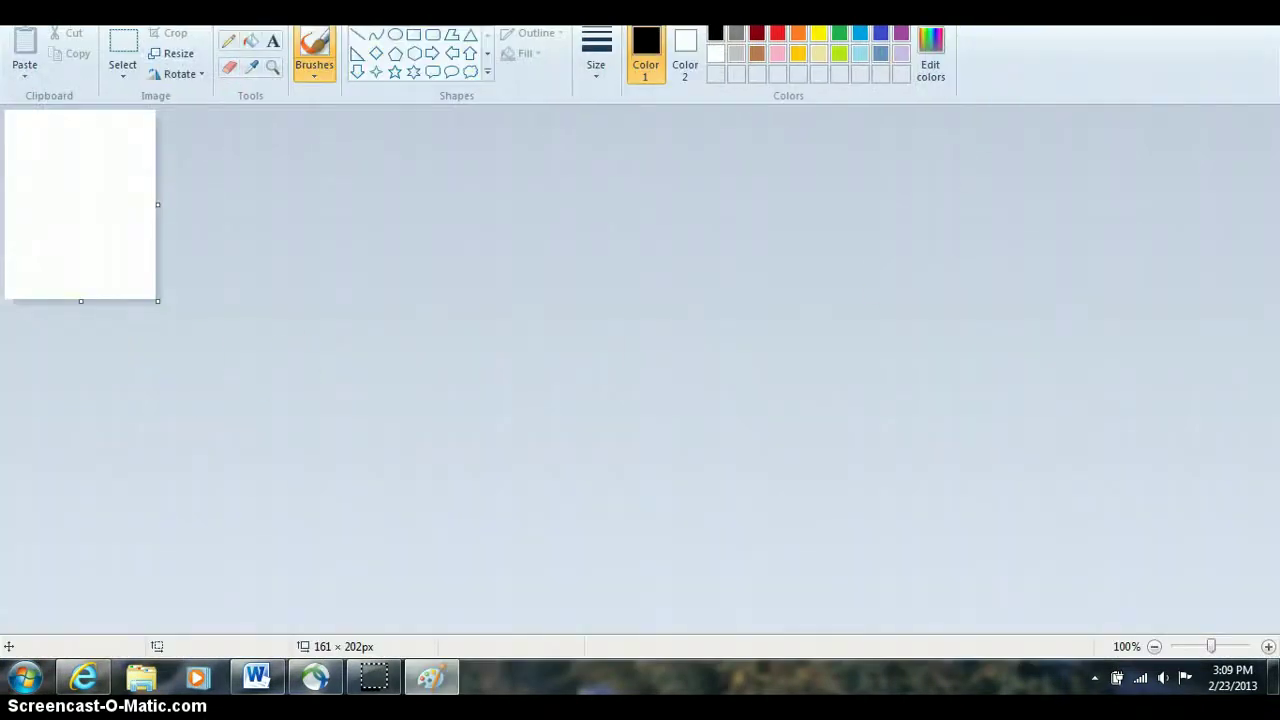
Restore the maximized Paint window and resize it to nearly fill the screen
double_click(874, 12)
left_click_drag(608, 80, 447, 55)
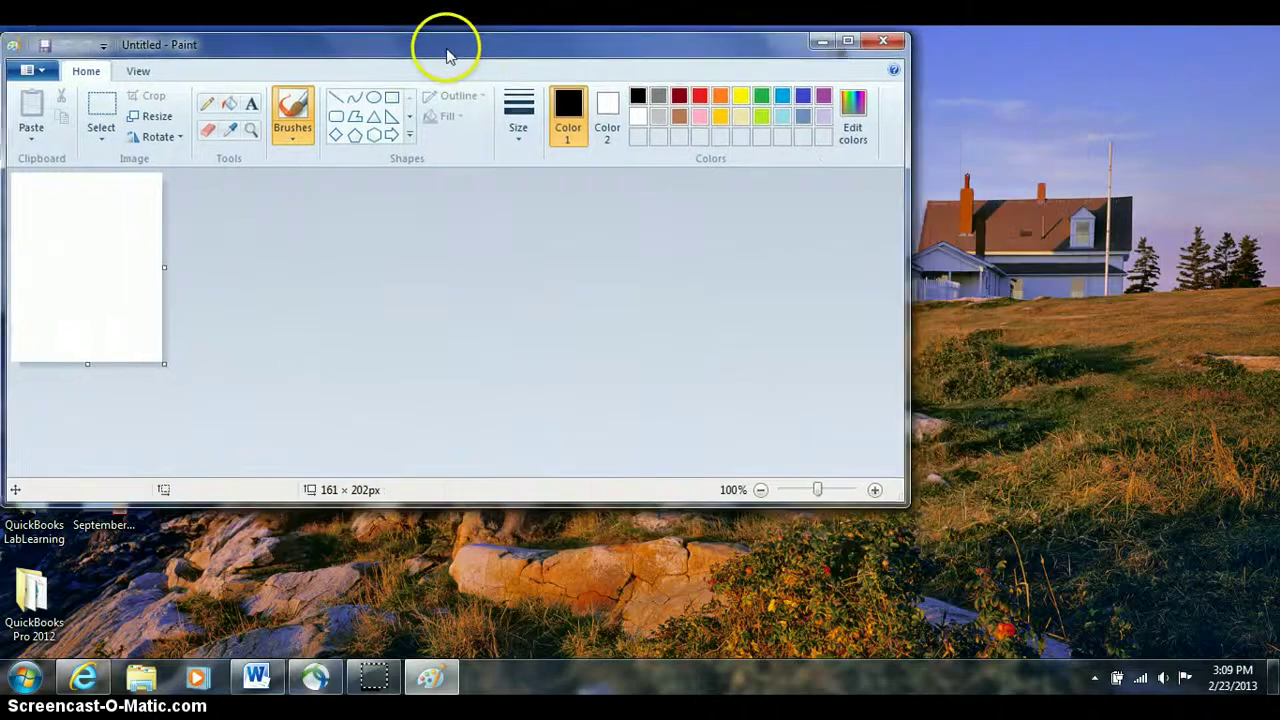
left_click_drag(905, 502, 1268, 650)
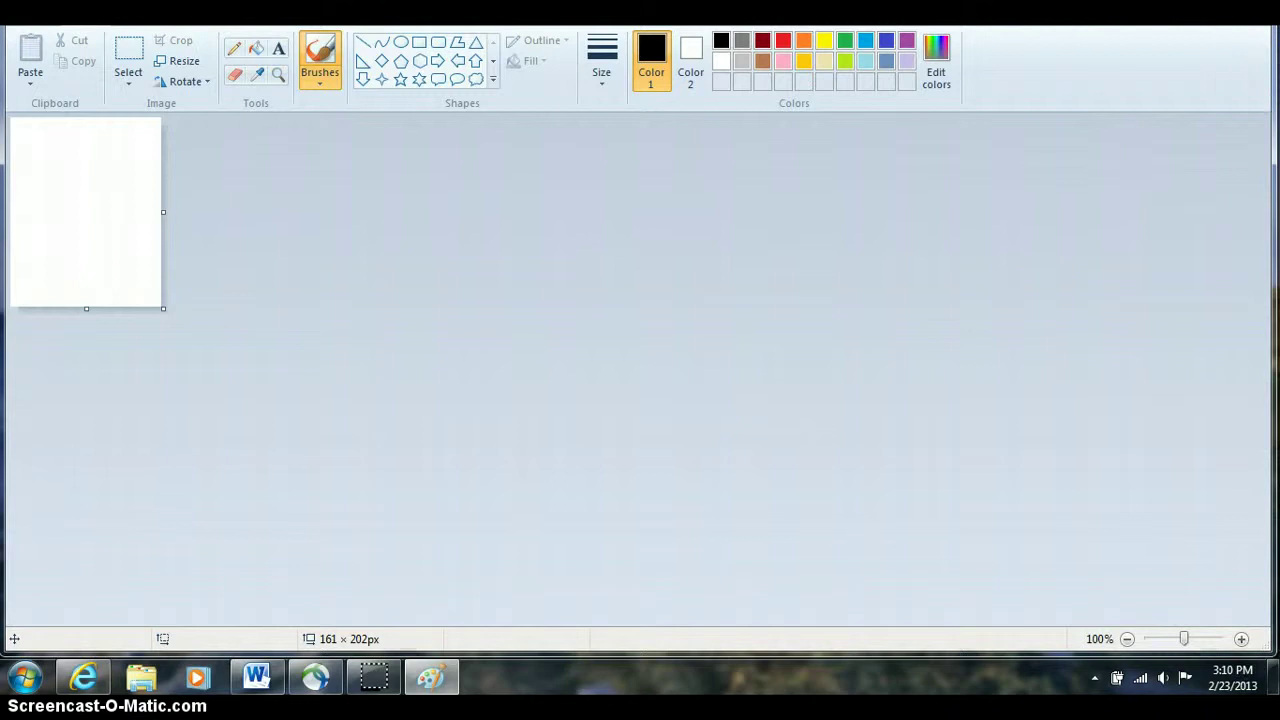
left_click_drag(1100, 26, 1100, 45)
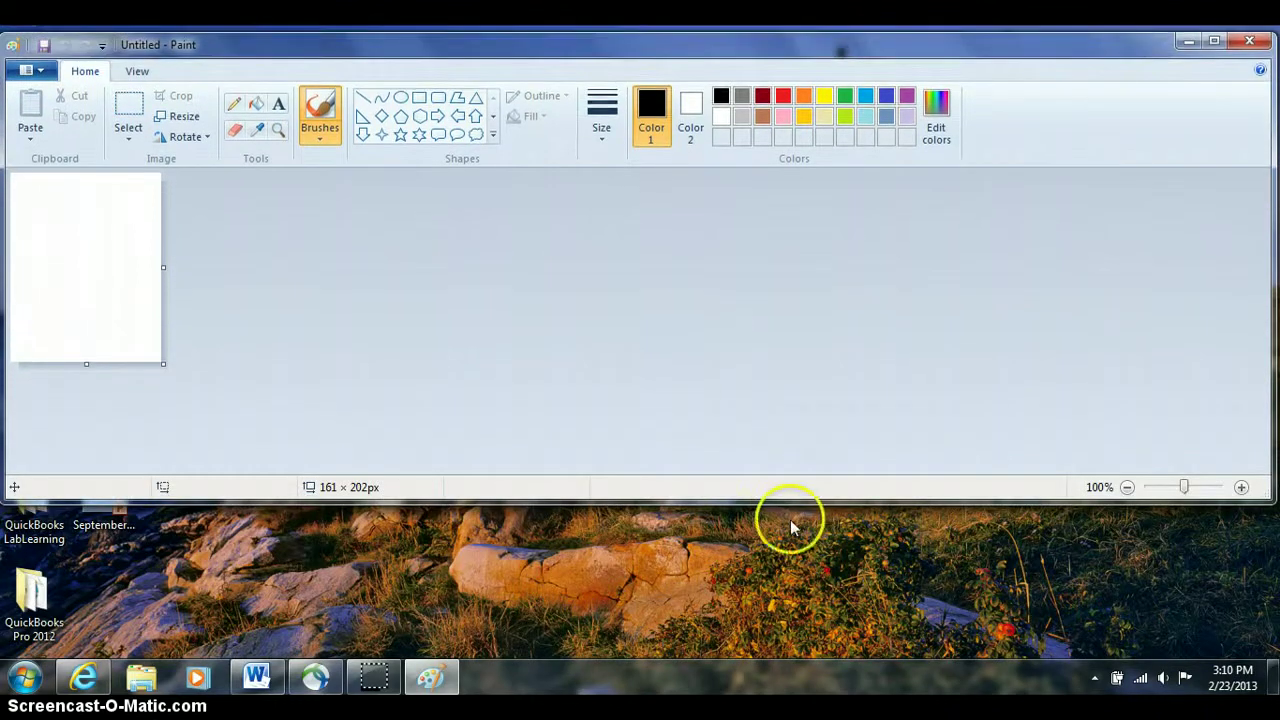
left_click_drag(791, 499, 797, 647)
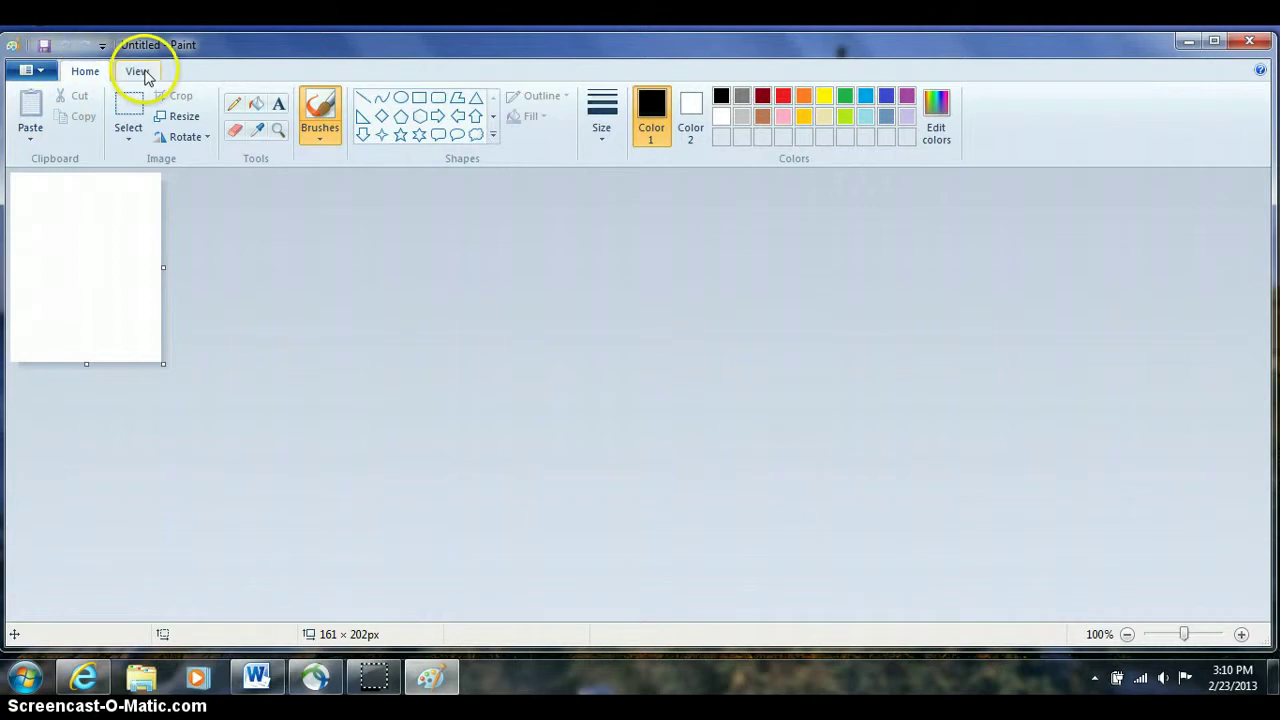
left_click(143, 73)
left_click(85, 71)
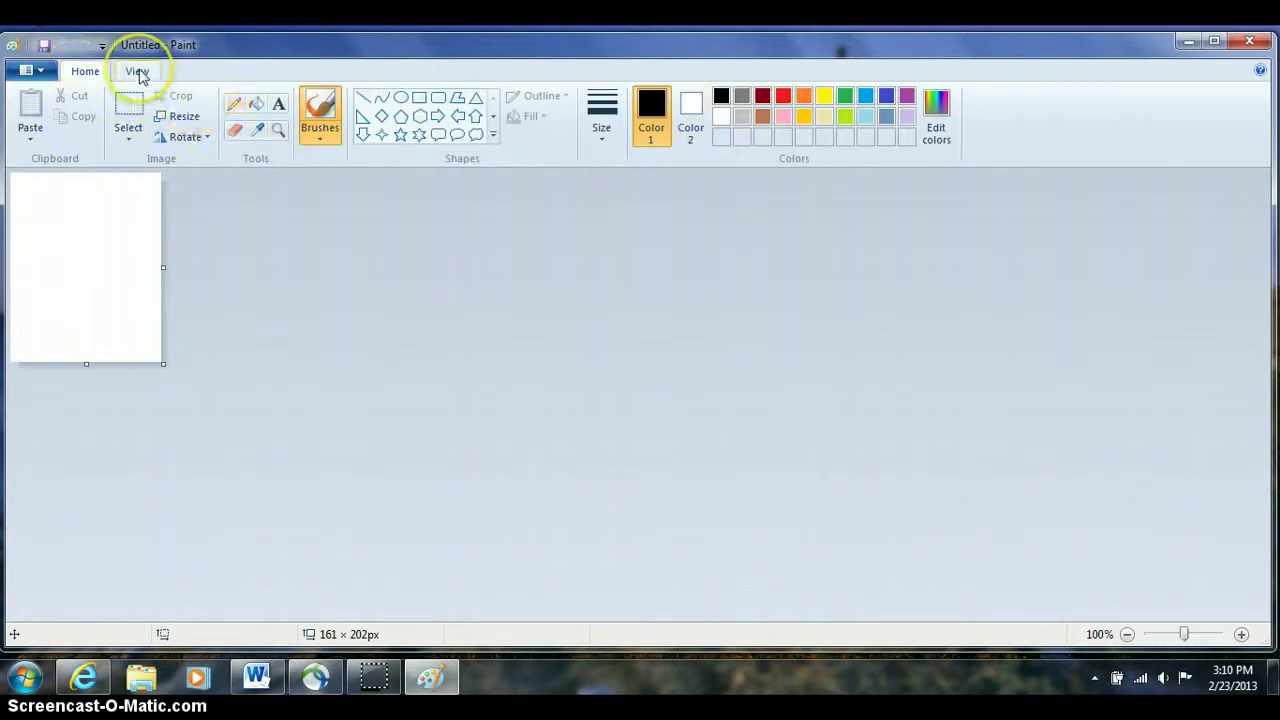
left_click(137, 73)
left_click(85, 71)
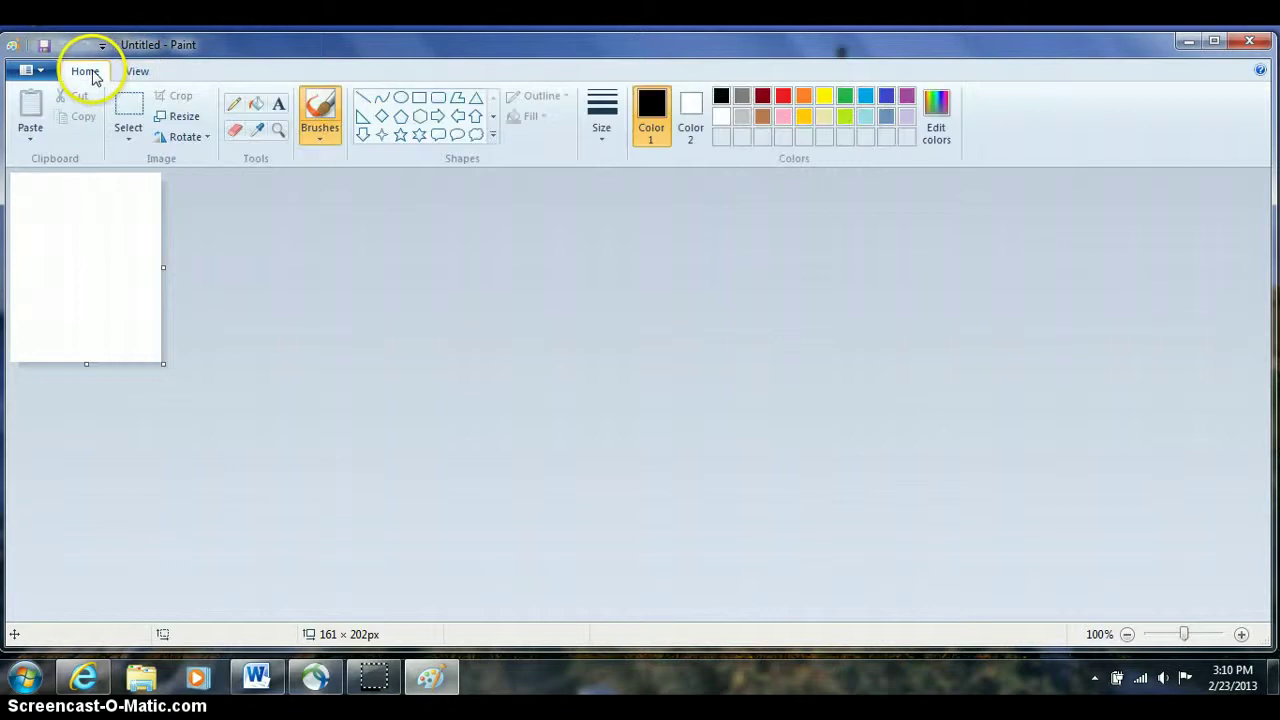
left_click(13, 45)
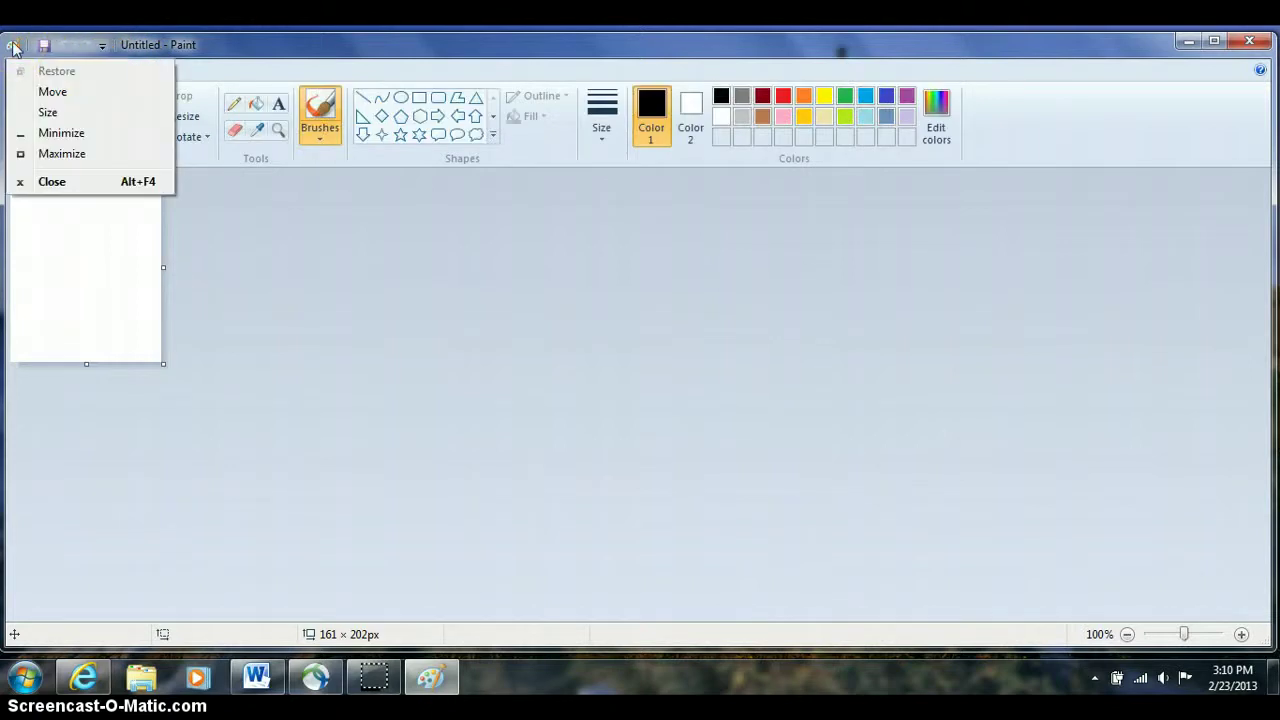
left_click(165, 44)
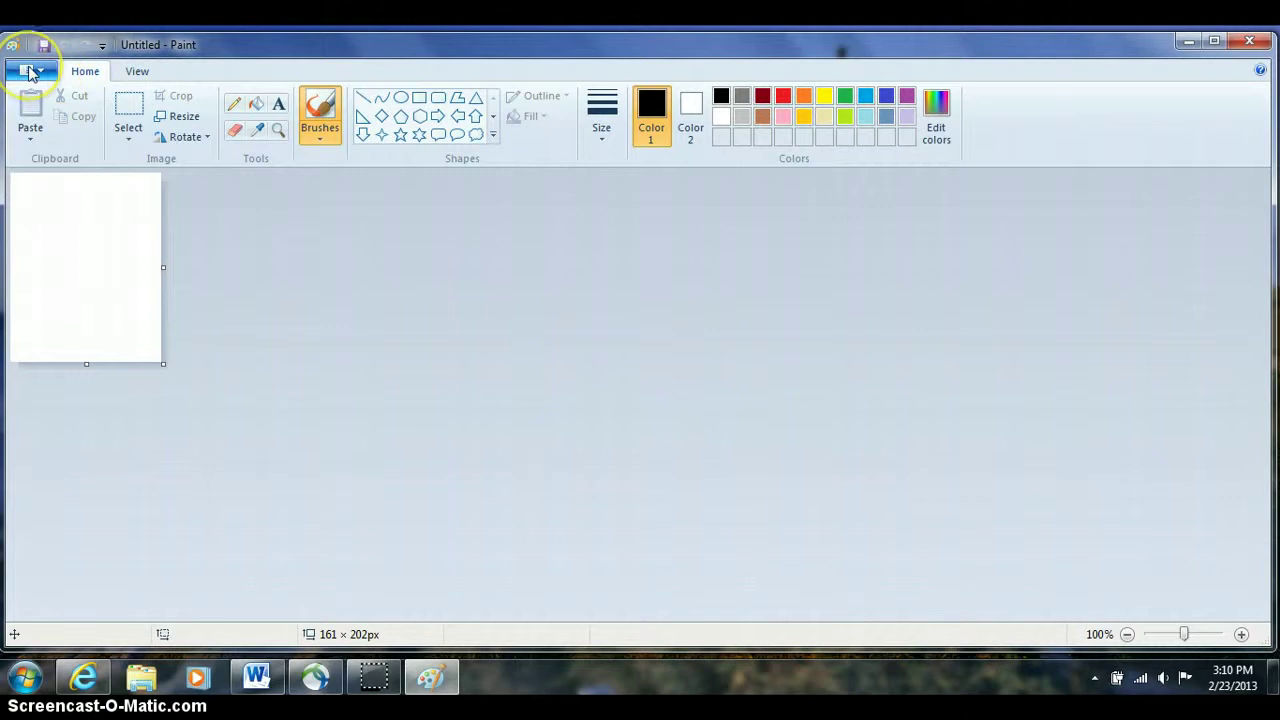
left_click(28, 70)
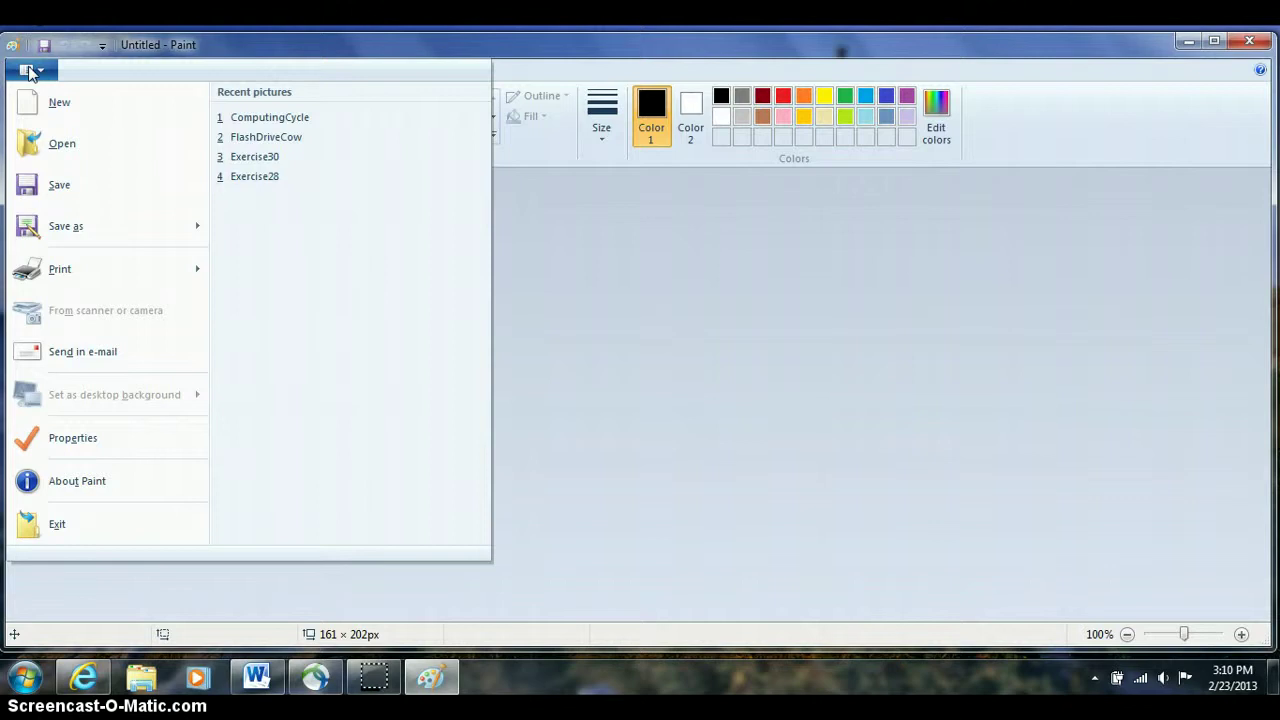
left_click(29, 70)
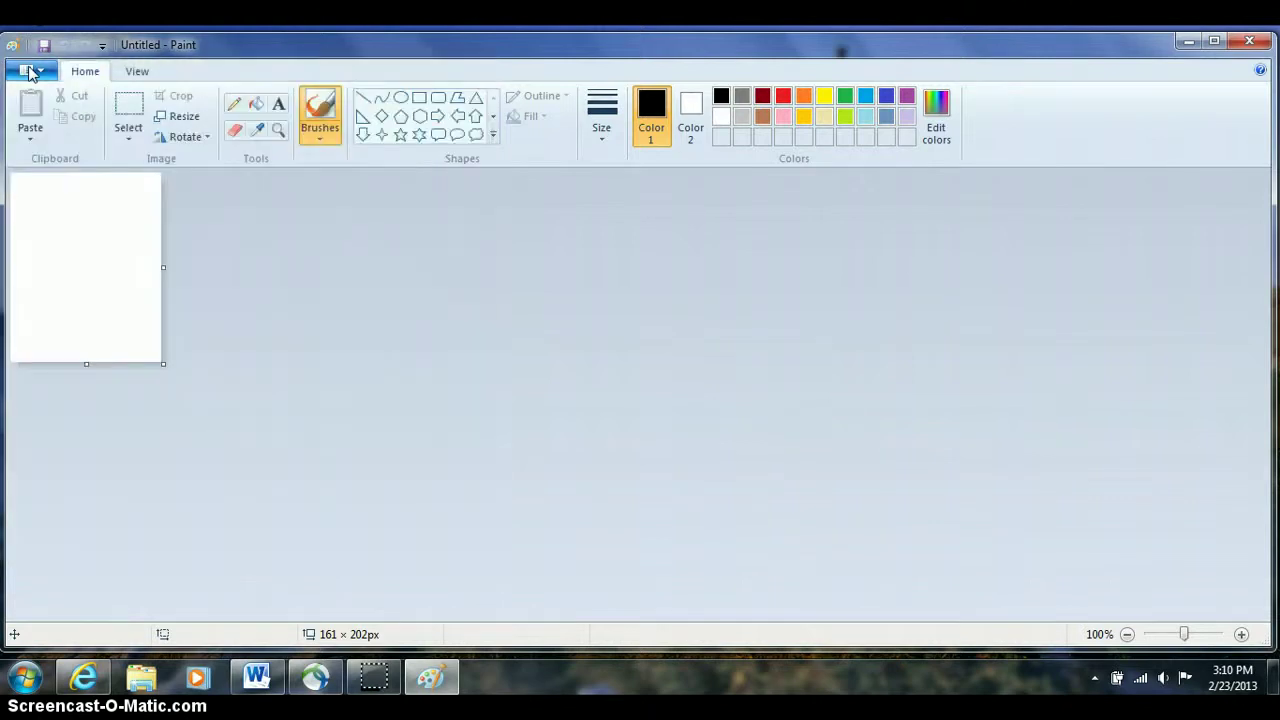
left_click(85, 72)
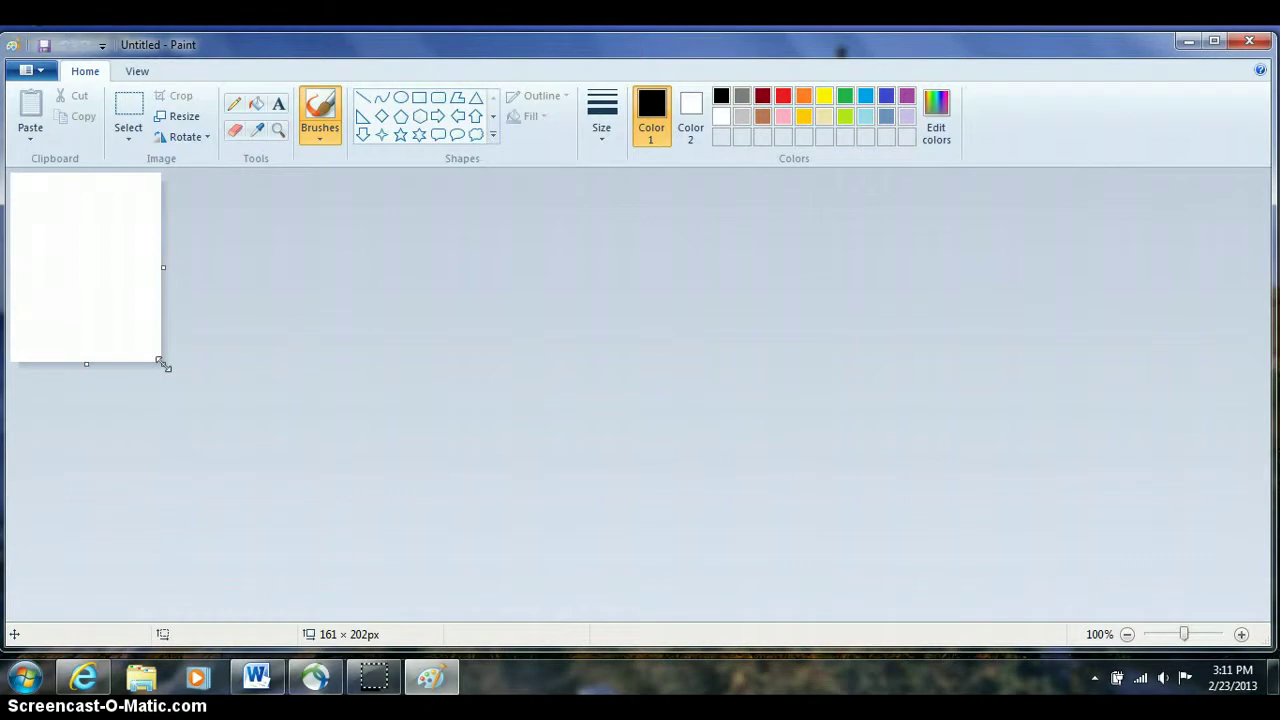
Drag the canvas corner out to 1340 × 477 pixels
mouse_move(165, 366)
left_mouse_down()
mouse_move(1186, 620)
mouse_move(1266, 626)
left_mouse_up()
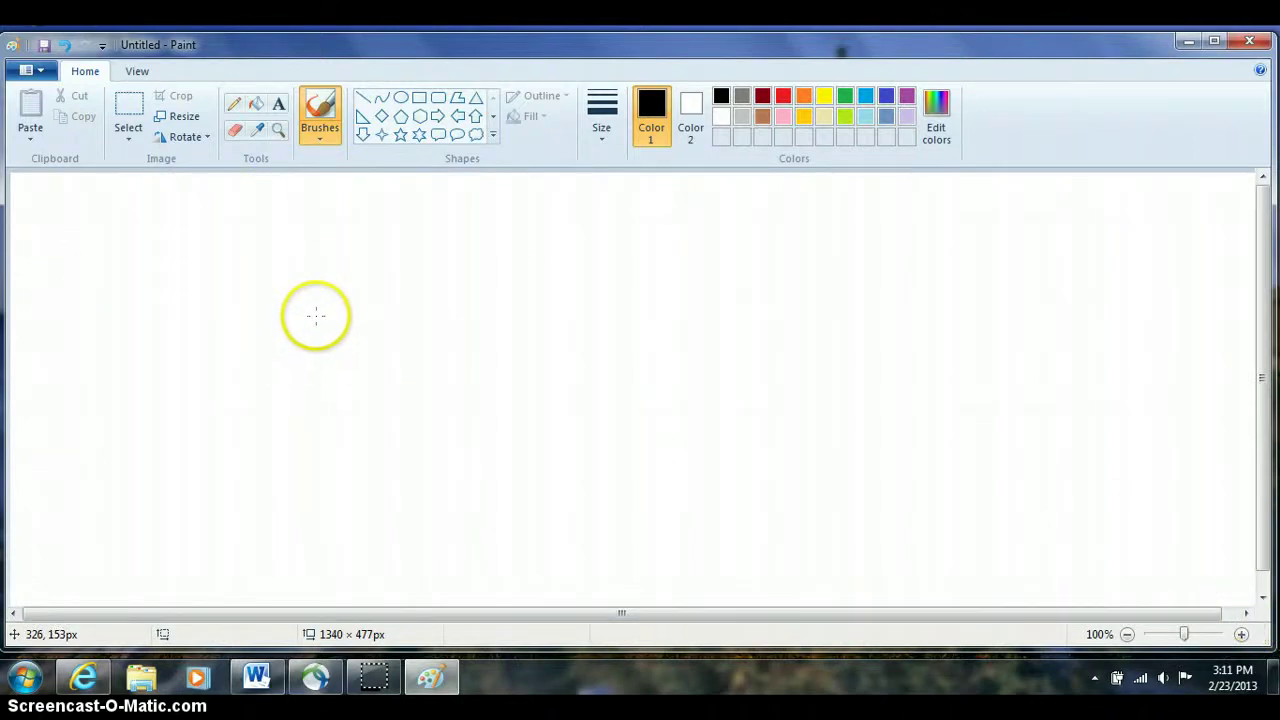
With the brush, scribble black loops, then red loops, then green loops
left_click(300, 140)
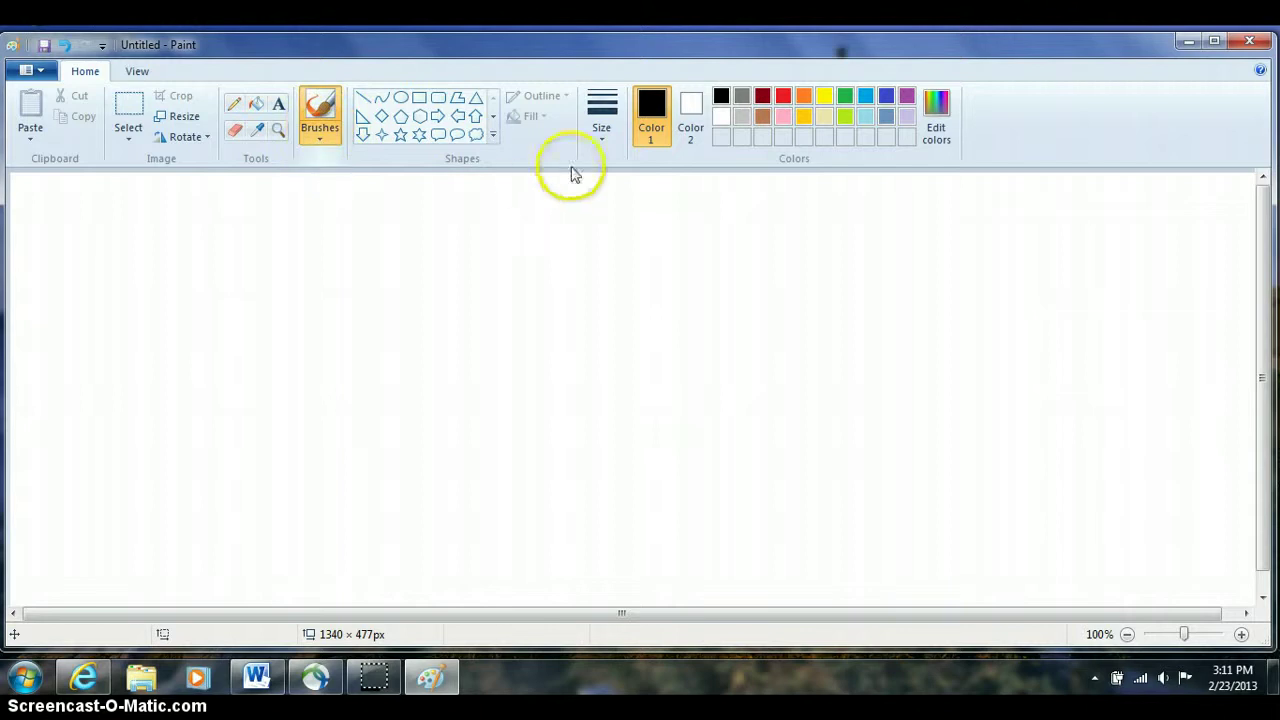
right_click(580, 328)
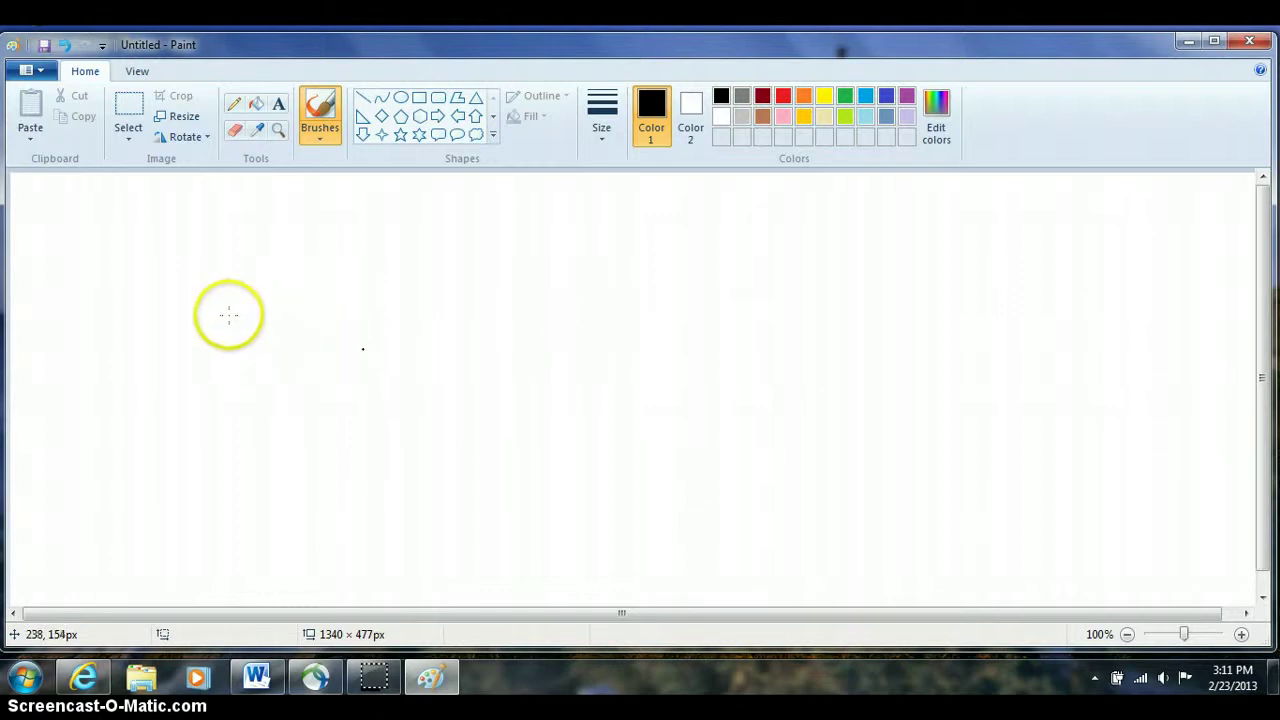
mouse_move(191, 297)
left_mouse_down()
mouse_move(380, 277)
mouse_move(508, 357)
mouse_move(500, 371)
mouse_move(443, 314)
mouse_move(517, 246)
left_mouse_up()
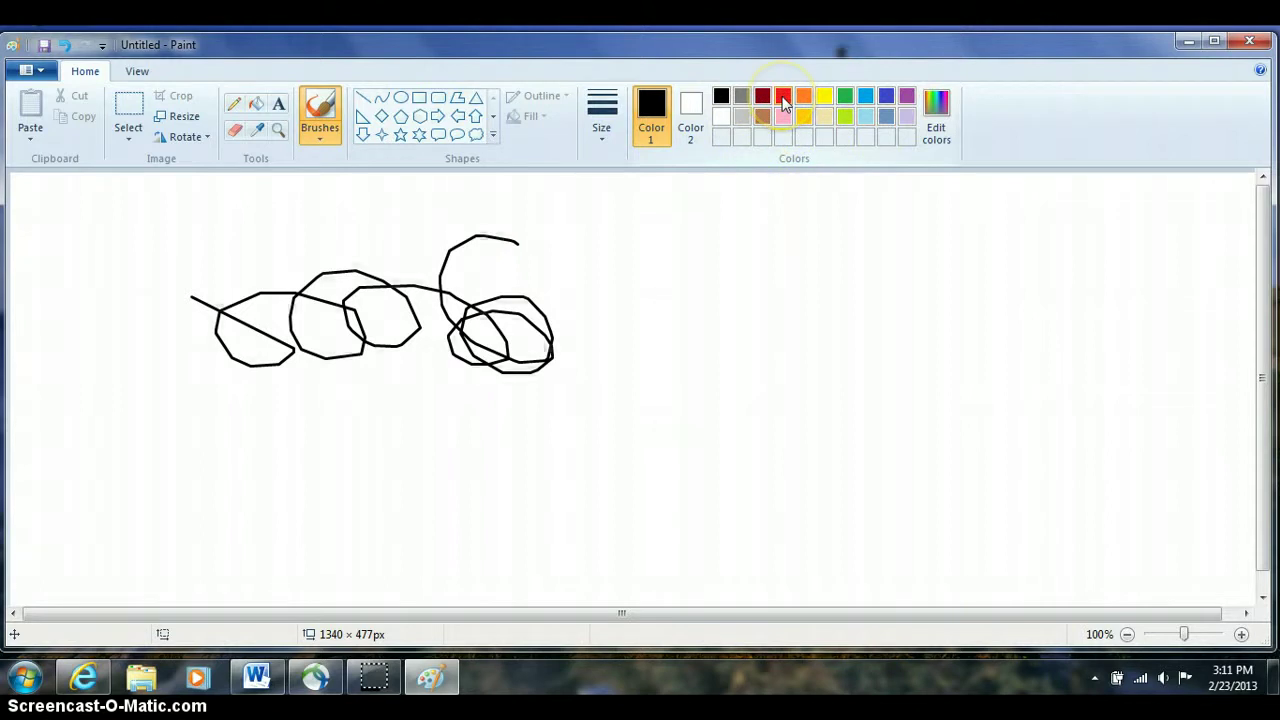
left_click(784, 98)
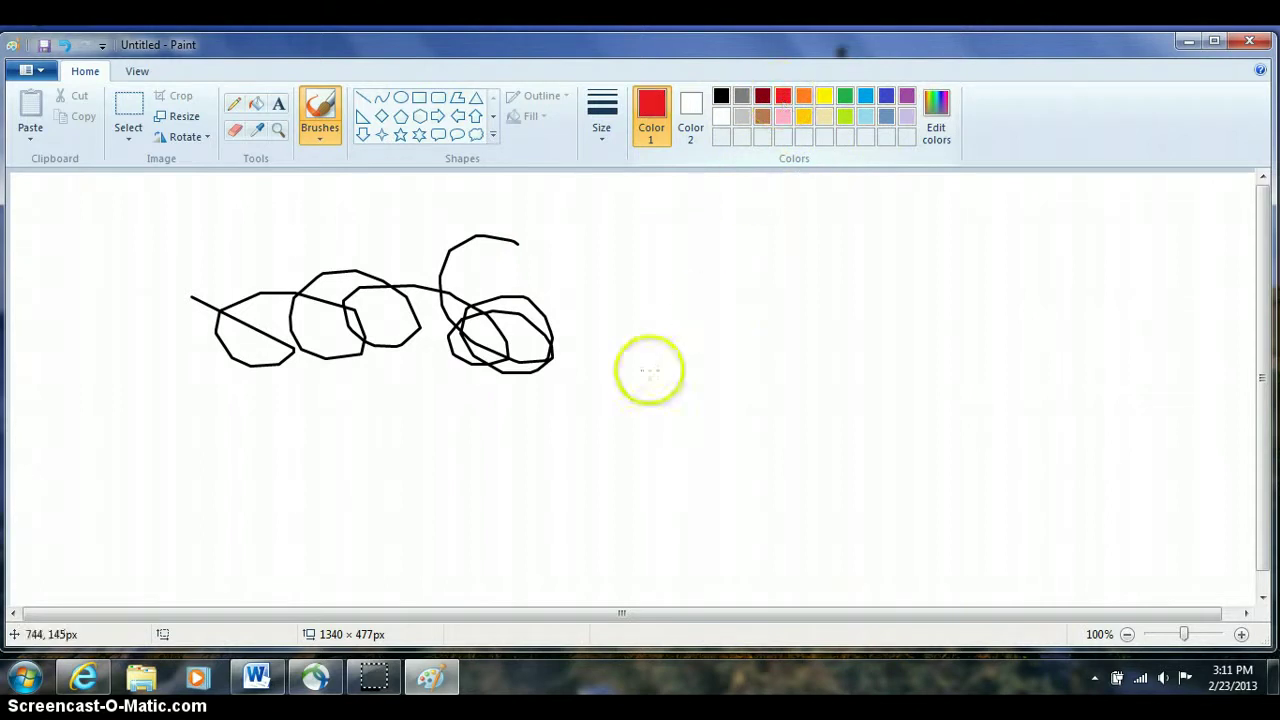
mouse_move(350, 349)
left_mouse_down()
mouse_move(451, 451)
mouse_move(322, 374)
mouse_move(414, 286)
mouse_move(543, 249)
mouse_move(634, 377)
mouse_move(456, 392)
mouse_move(514, 349)
left_mouse_up()
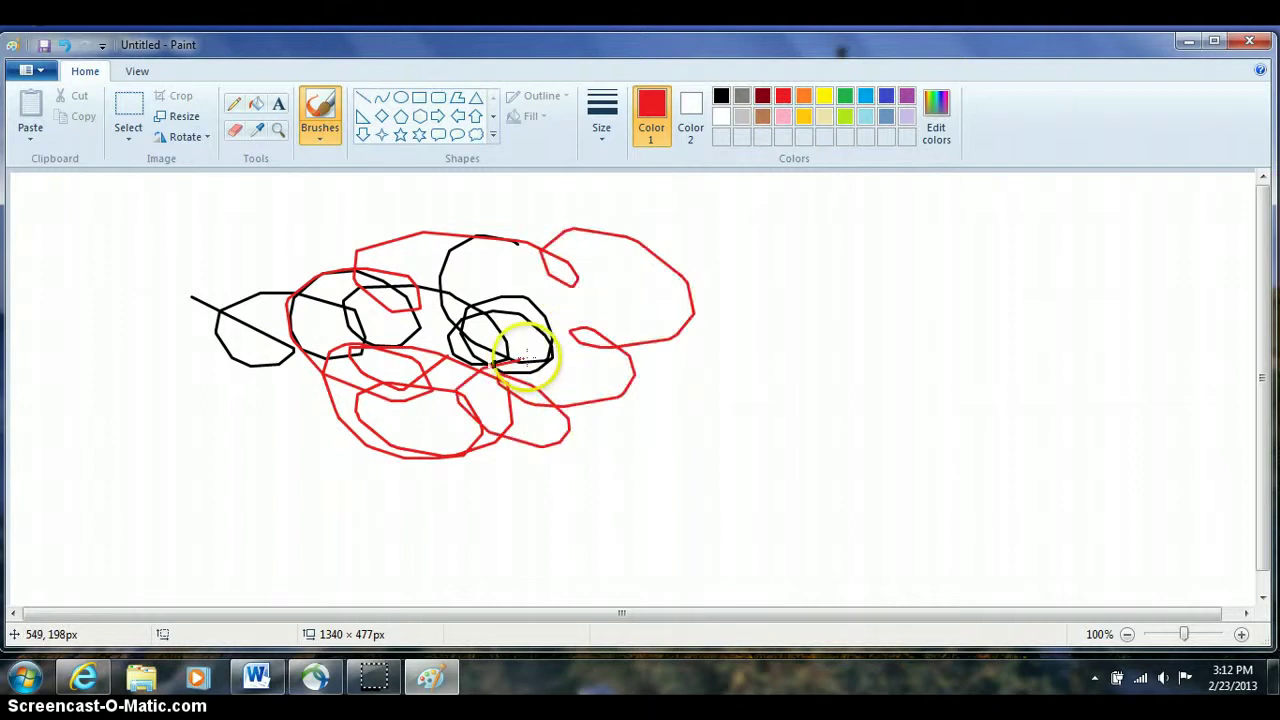
left_click(846, 97)
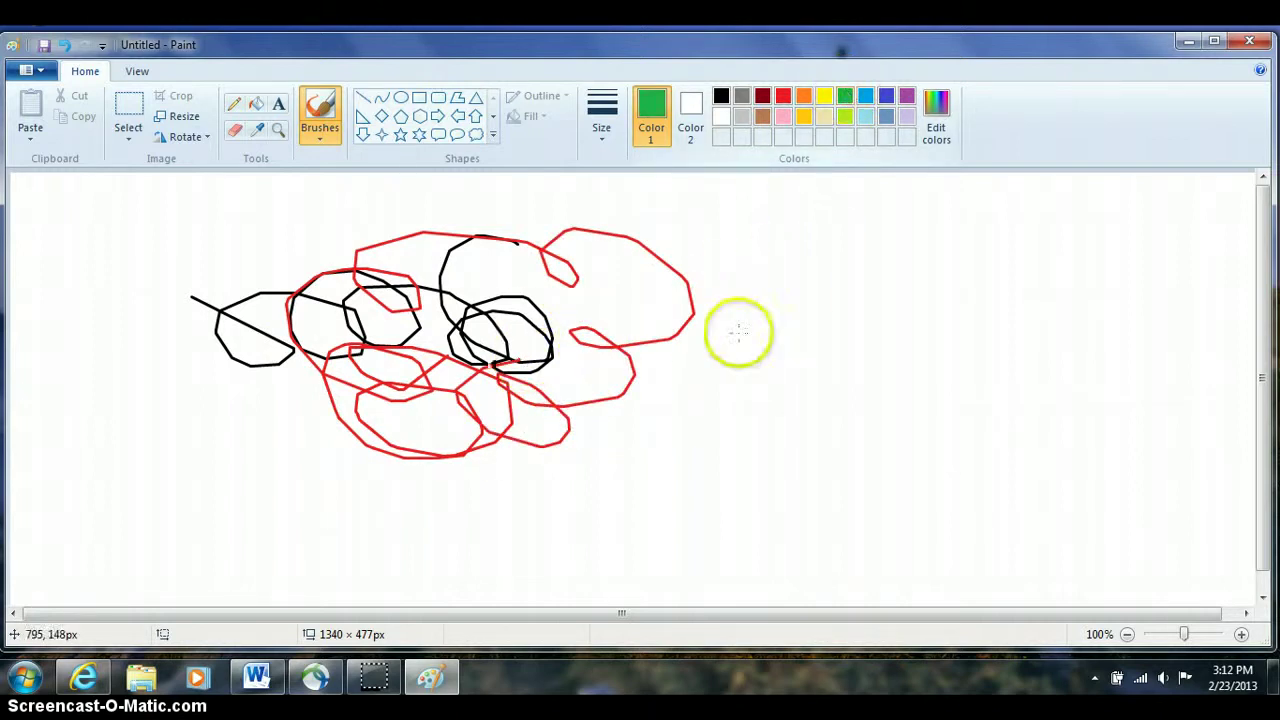
mouse_move(734, 365)
left_mouse_down()
mouse_move(777, 431)
mouse_move(463, 220)
mouse_move(612, 237)
mouse_move(286, 251)
mouse_move(134, 449)
mouse_move(474, 500)
mouse_move(634, 400)
left_mouse_up()
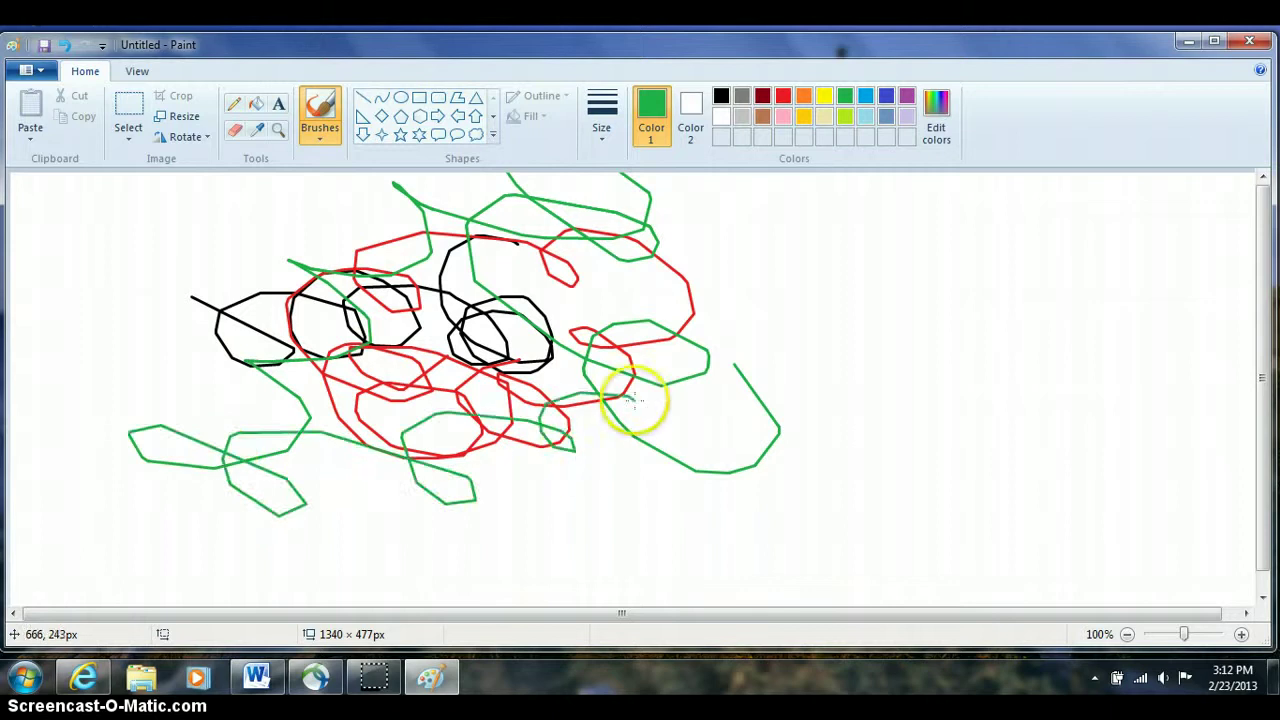
Set gold and blue as the colours and scribble gold and blue loops over the drawing
left_click(693, 113)
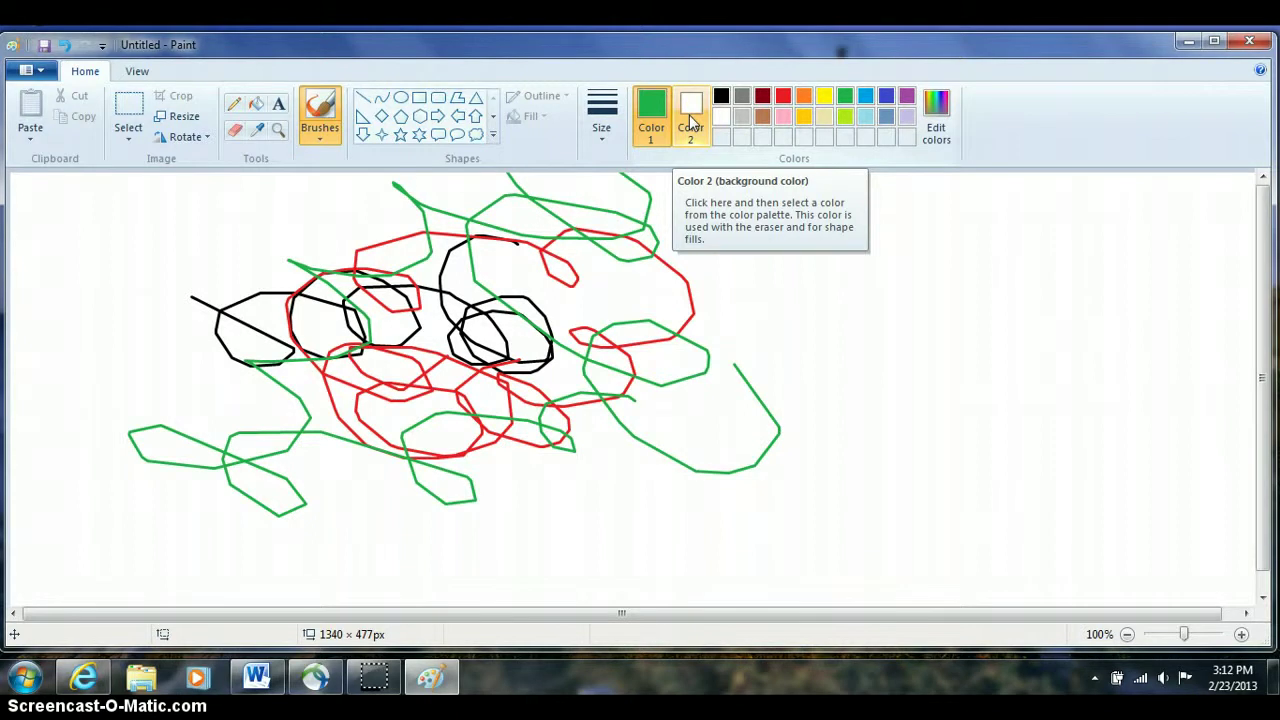
left_click(651, 110)
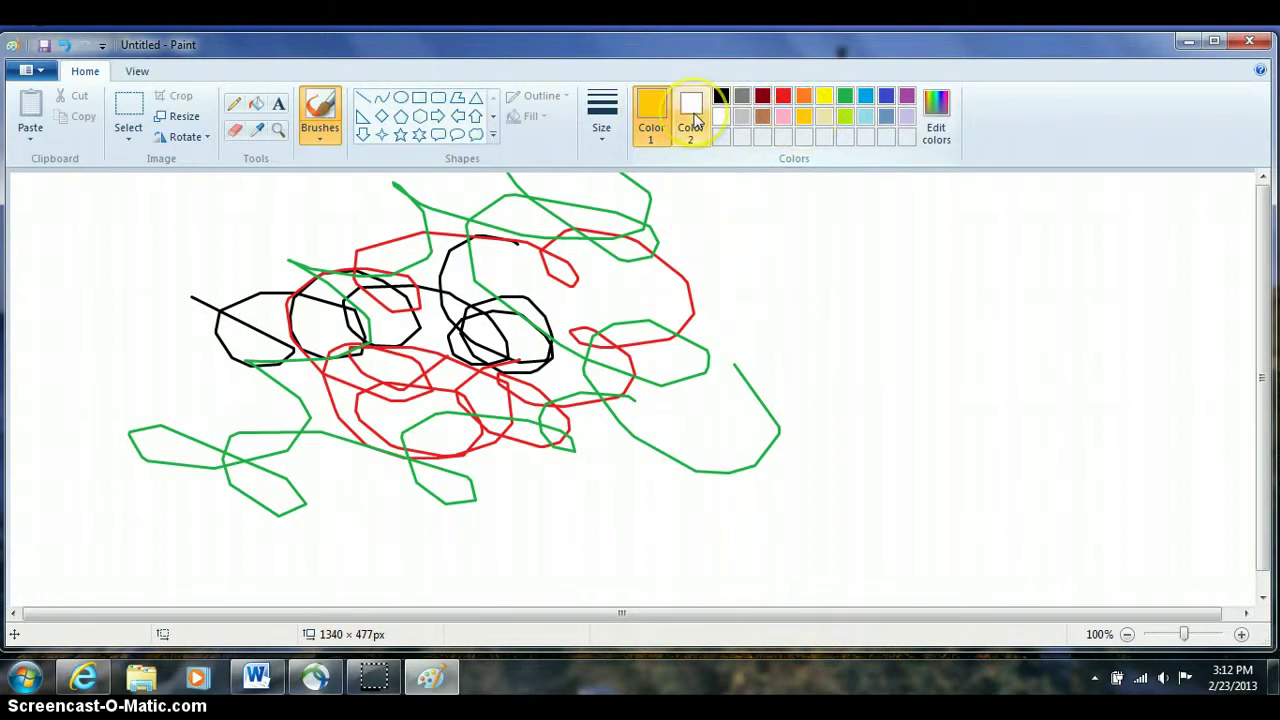
left_click(695, 115)
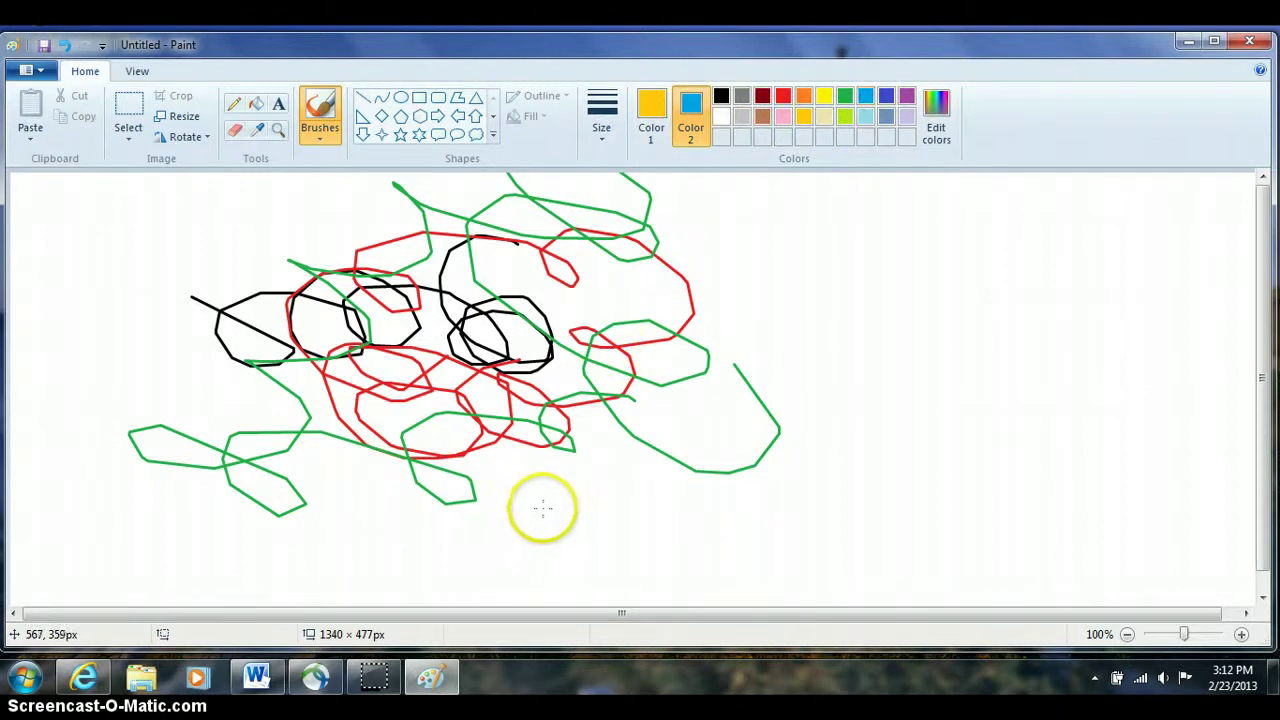
mouse_move(585, 511)
left_mouse_down()
mouse_move(509, 480)
mouse_move(558, 452)
mouse_move(575, 375)
mouse_move(740, 295)
mouse_move(734, 277)
mouse_move(786, 286)
mouse_move(838, 262)
mouse_move(885, 318)
mouse_move(600, 390)
mouse_move(460, 340)
mouse_move(332, 318)
left_mouse_up()
mouse_move(278, 248)
left_mouse_down()
mouse_move(150, 255)
mouse_move(175, 290)
mouse_move(95, 265)
left_mouse_up()
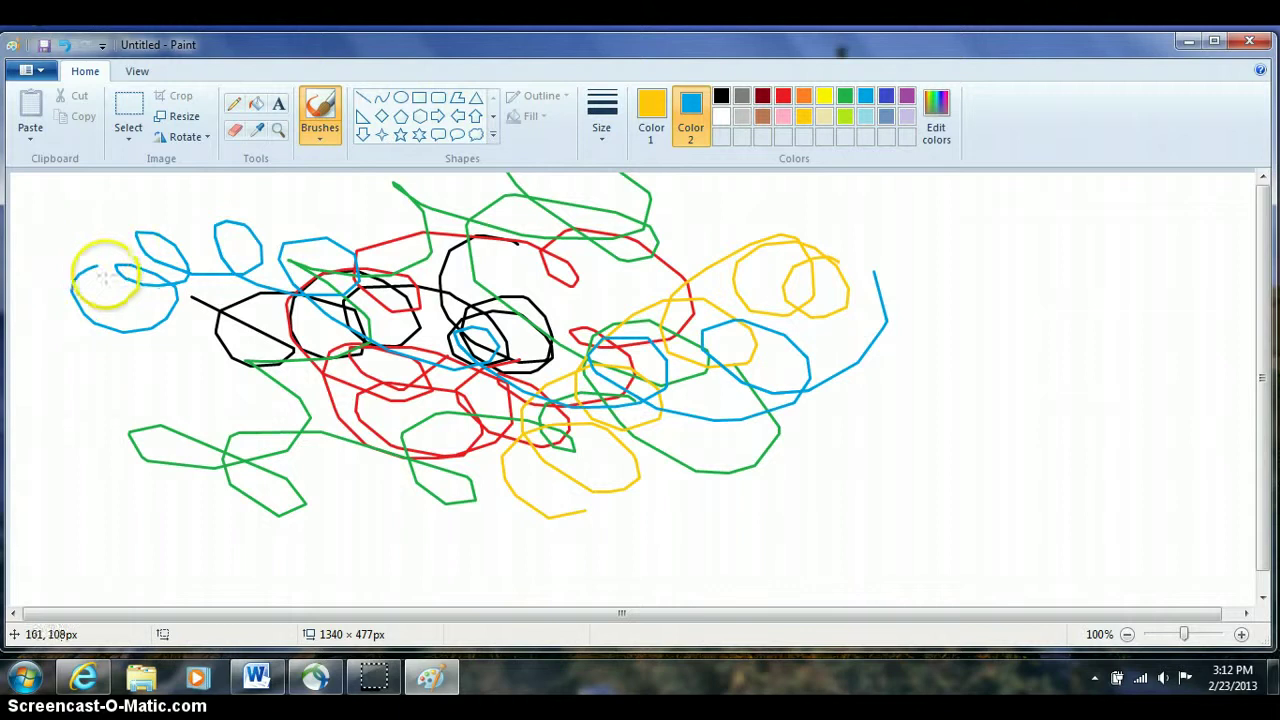
mouse_move(157, 357)
left_mouse_down()
mouse_move(129, 286)
mouse_move(224, 232)
mouse_move(245, 275)
mouse_move(55, 252)
mouse_move(95, 250)
mouse_move(128, 268)
mouse_move(150, 230)
mouse_move(120, 340)
mouse_move(75, 400)
mouse_move(110, 445)
mouse_move(213, 420)
left_mouse_up()
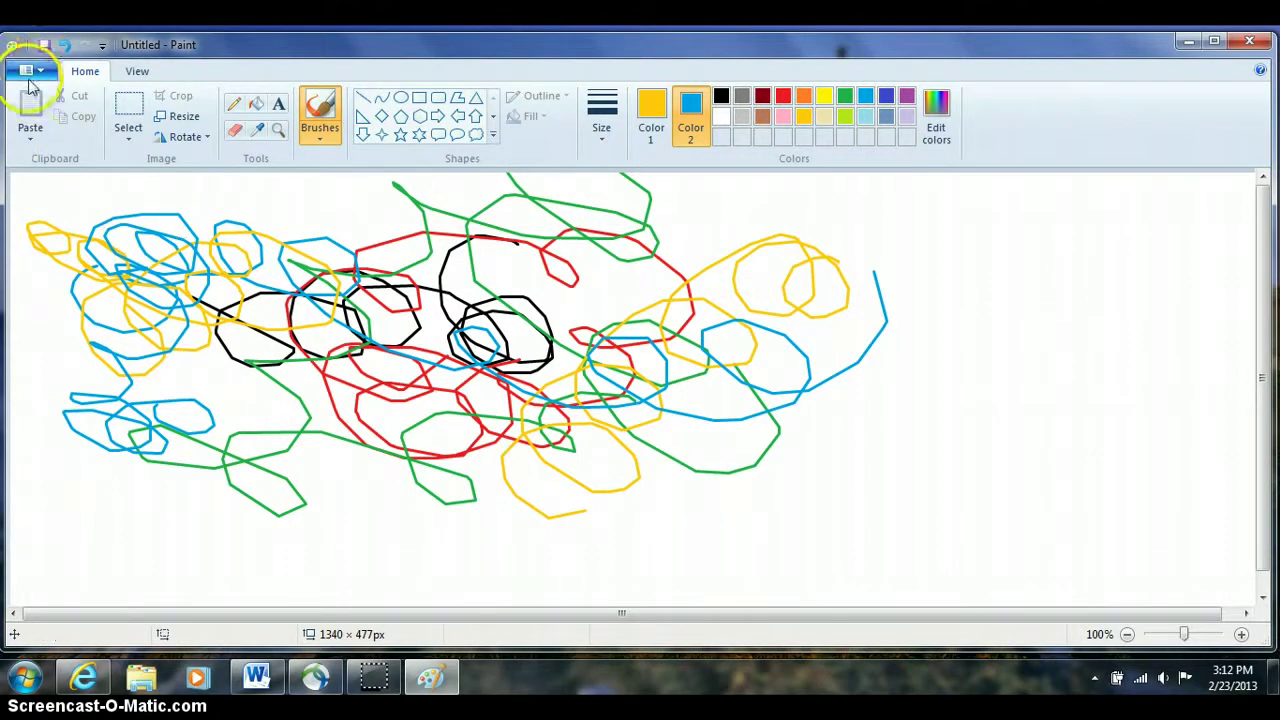
Choose New from the Paint menu and discard the scribbles with Don't Save
left_click(31, 72)
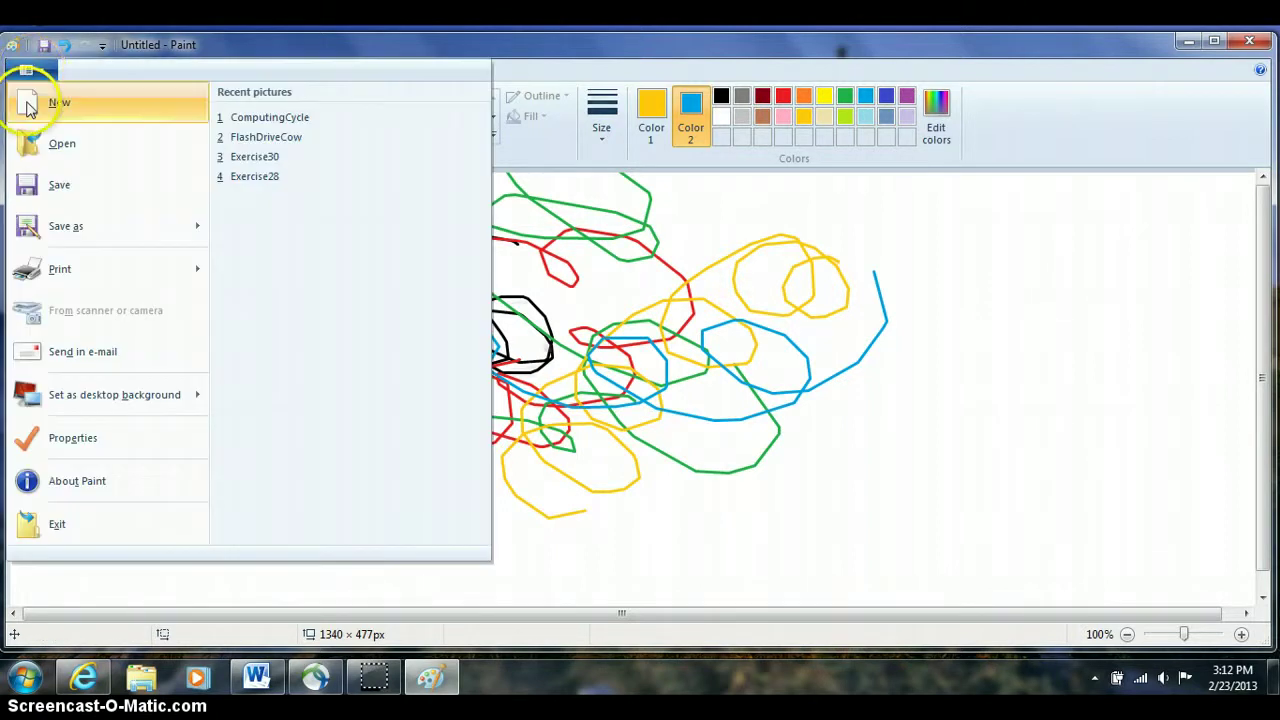
left_click(30, 104)
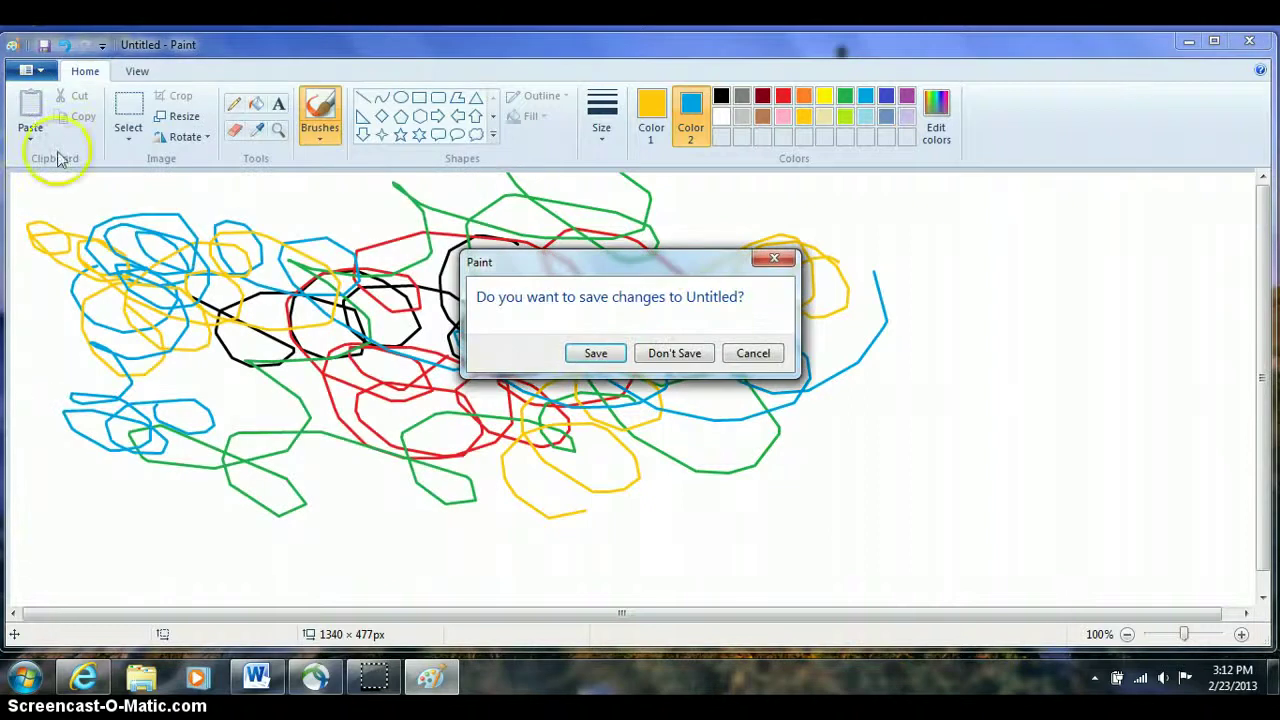
left_click(688, 356)
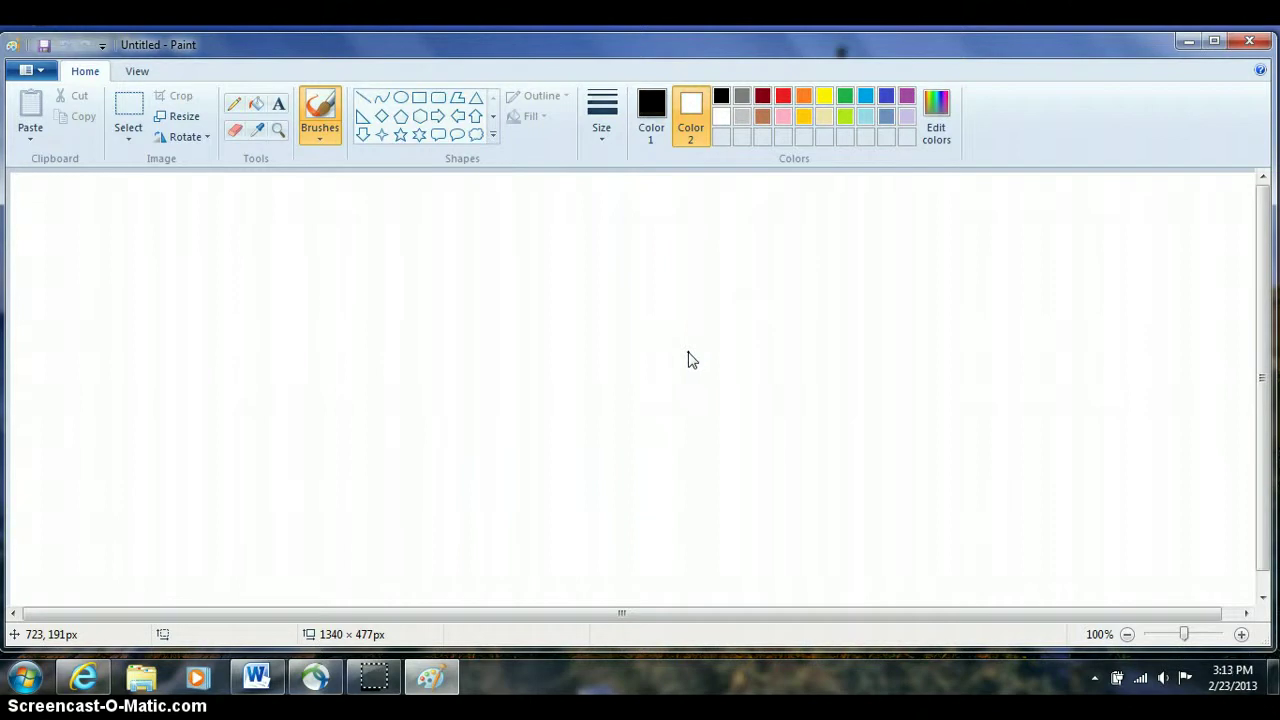
Select the Crayon brush with green as Color 1 and orange as Color 2
left_click(322, 143)
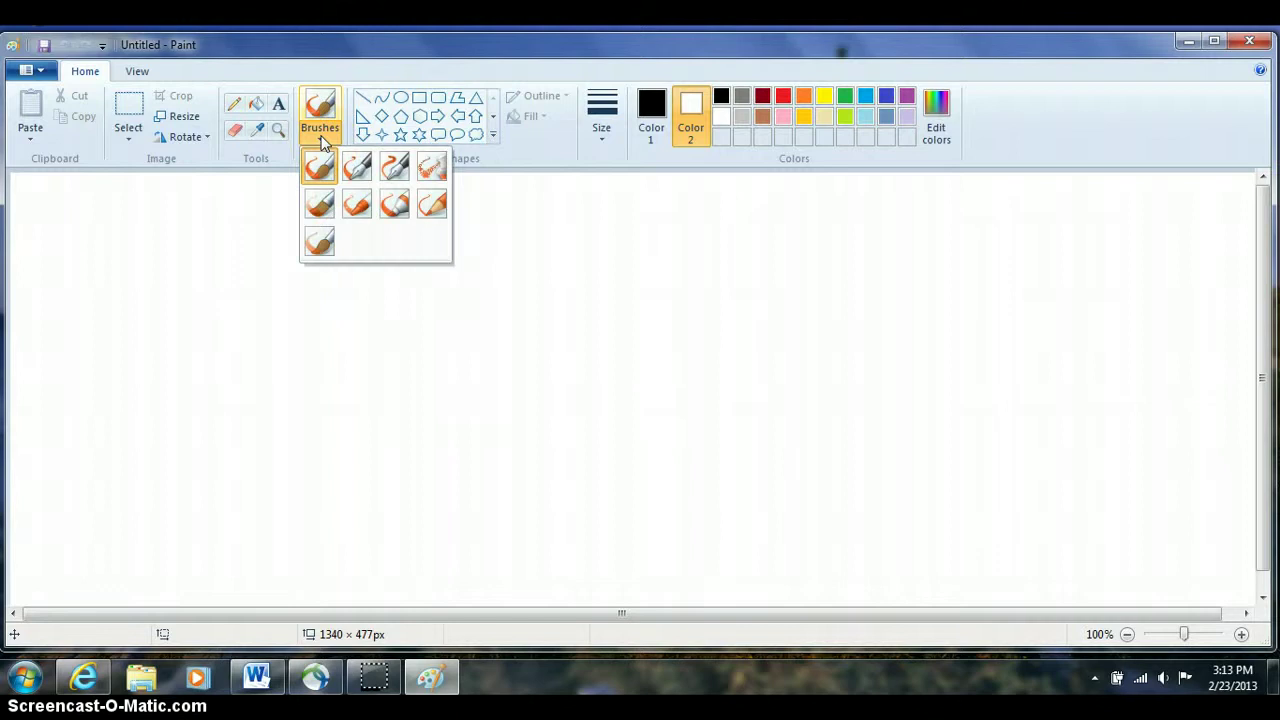
left_click(320, 167)
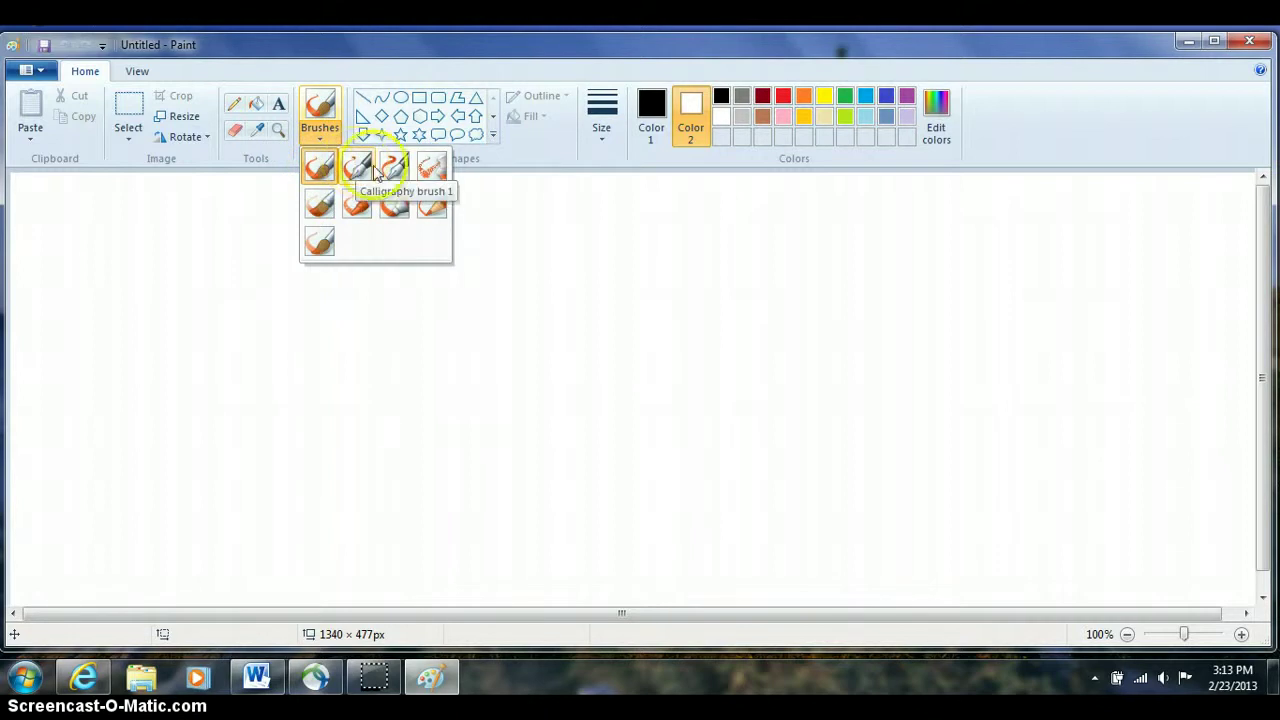
left_click(438, 178)
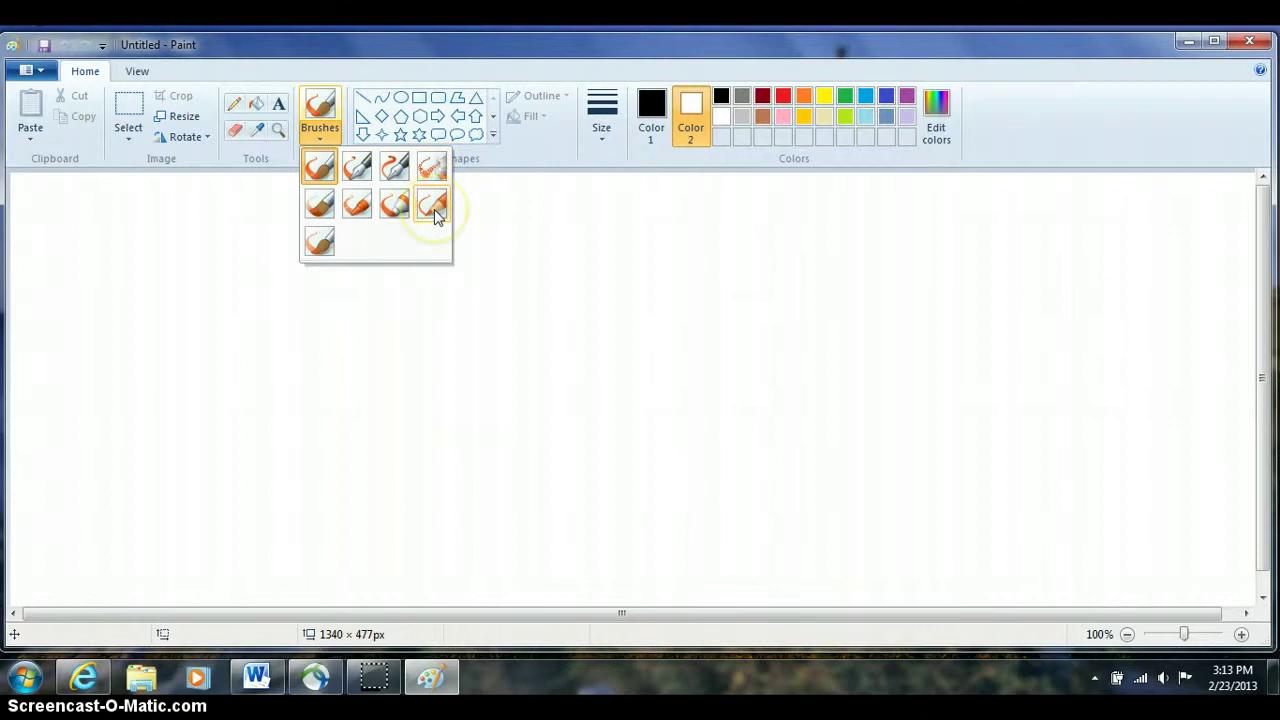
left_click(396, 207)
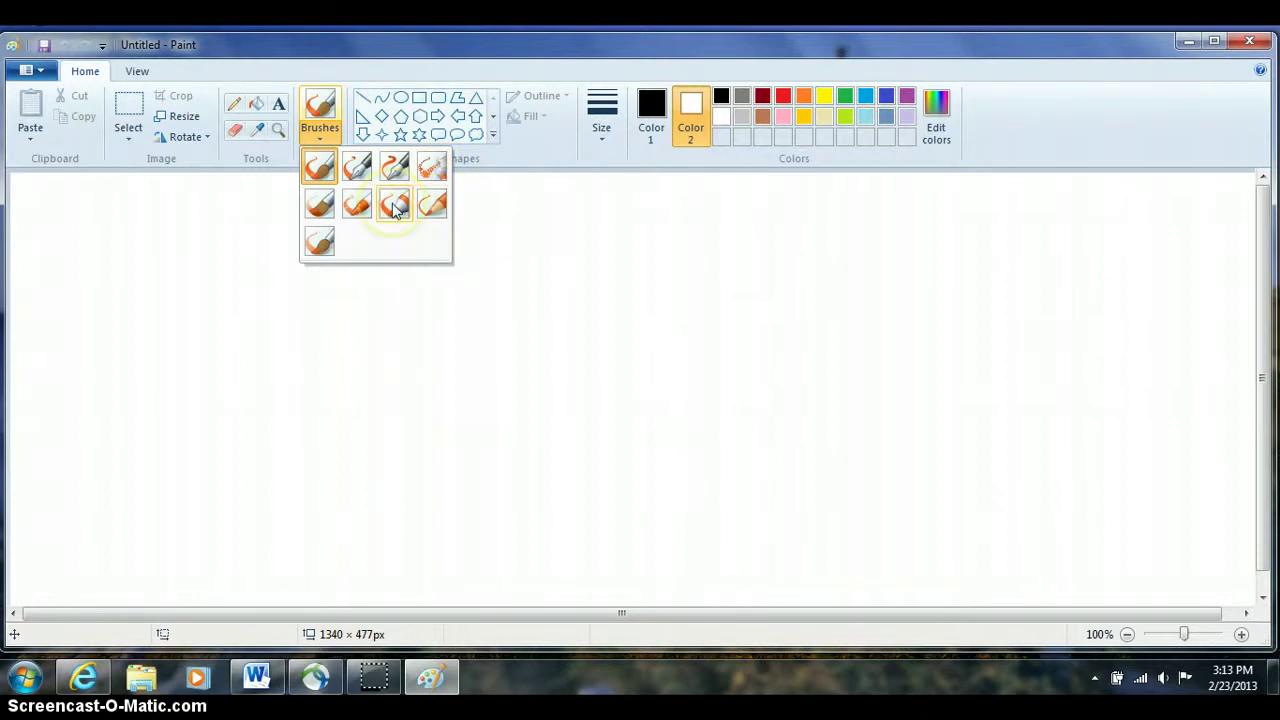
left_click(362, 210)
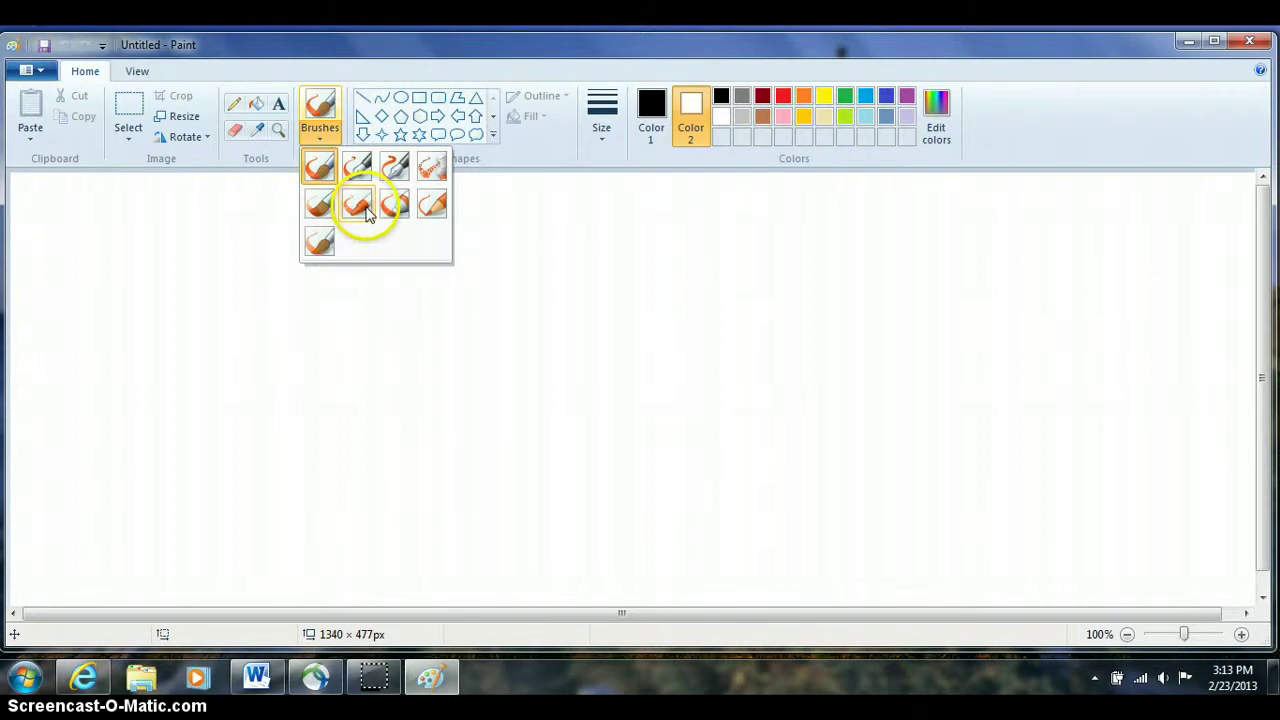
left_click(366, 212)
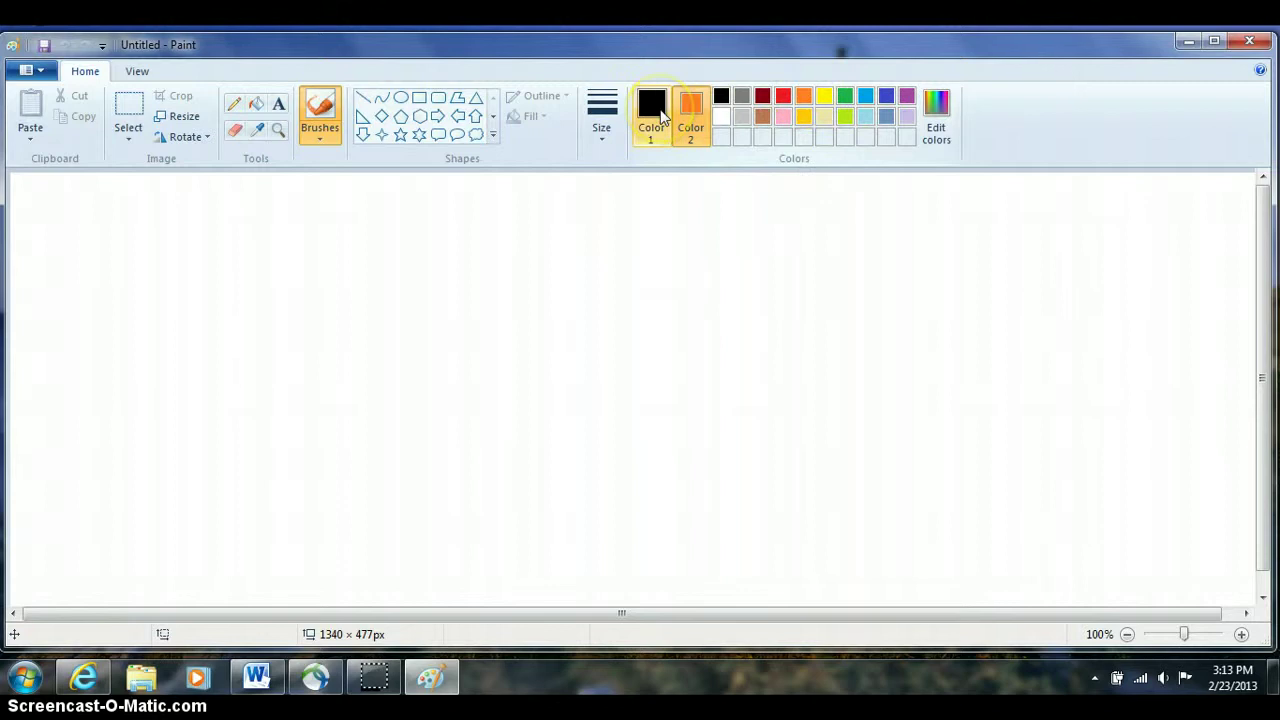
left_click(845, 96)
left_click(383, 316)
Paint a green crayon loop, then green and orange watercolor strokes on the left
mouse_move(342, 311)
left_mouse_down()
mouse_move(286, 257)
mouse_move(463, 349)
mouse_move(563, 337)
mouse_move(645, 295)
mouse_move(423, 400)
mouse_move(366, 337)
mouse_move(522, 237)
left_mouse_up()
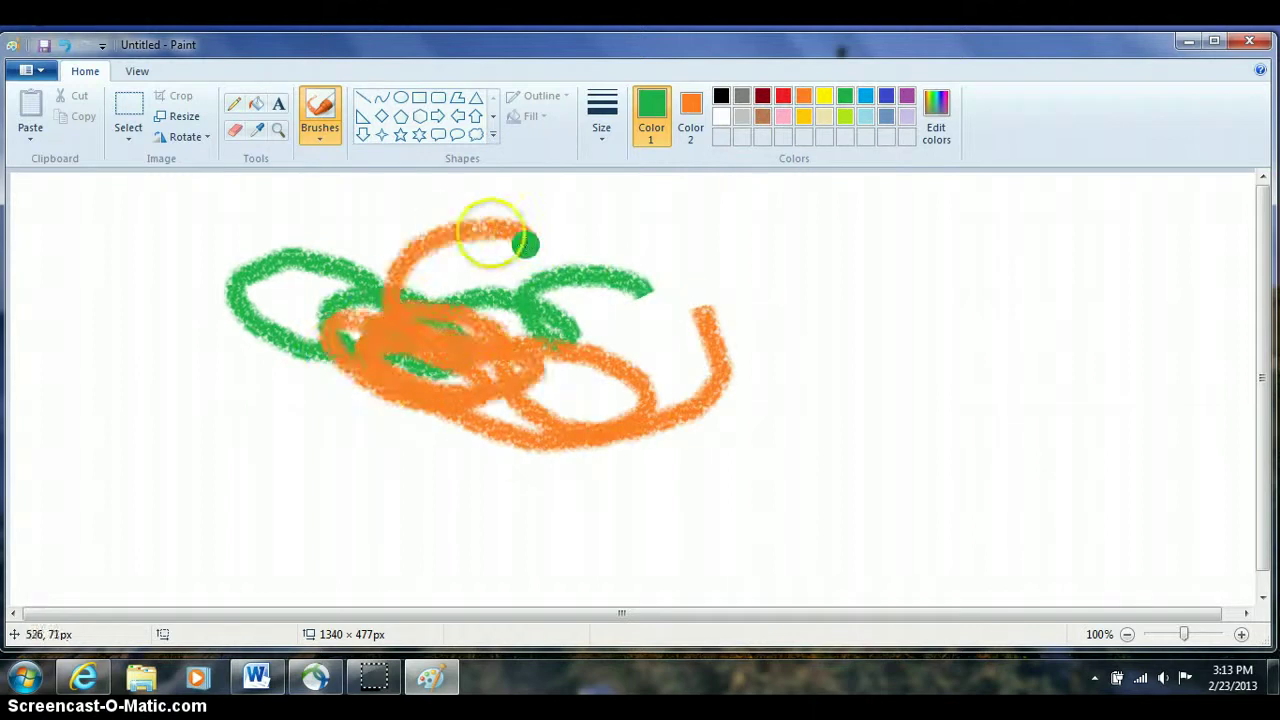
left_click(324, 142)
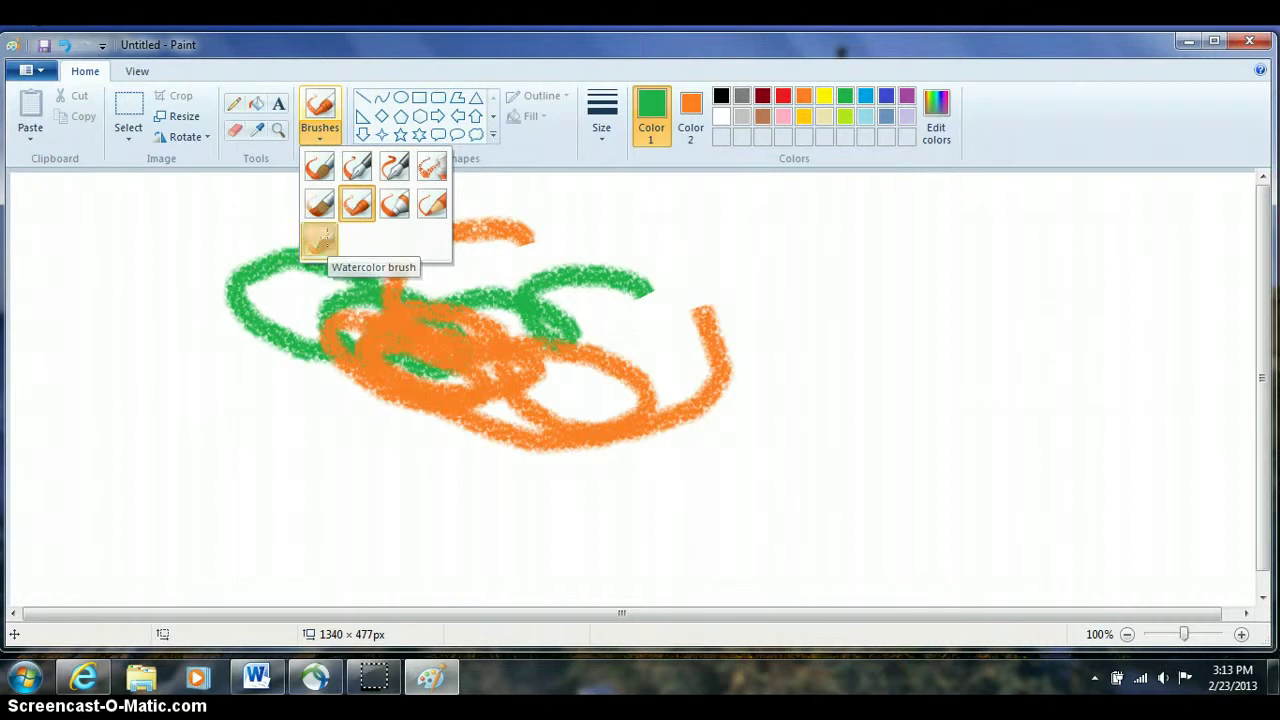
left_click(327, 238)
mouse_move(185, 232)
left_mouse_down()
mouse_move(250, 228)
mouse_move(260, 355)
left_mouse_up()
mouse_move(309, 461)
left_mouse_down()
mouse_move(234, 449)
mouse_move(143, 391)
mouse_move(194, 400)
mouse_move(272, 380)
left_mouse_up()
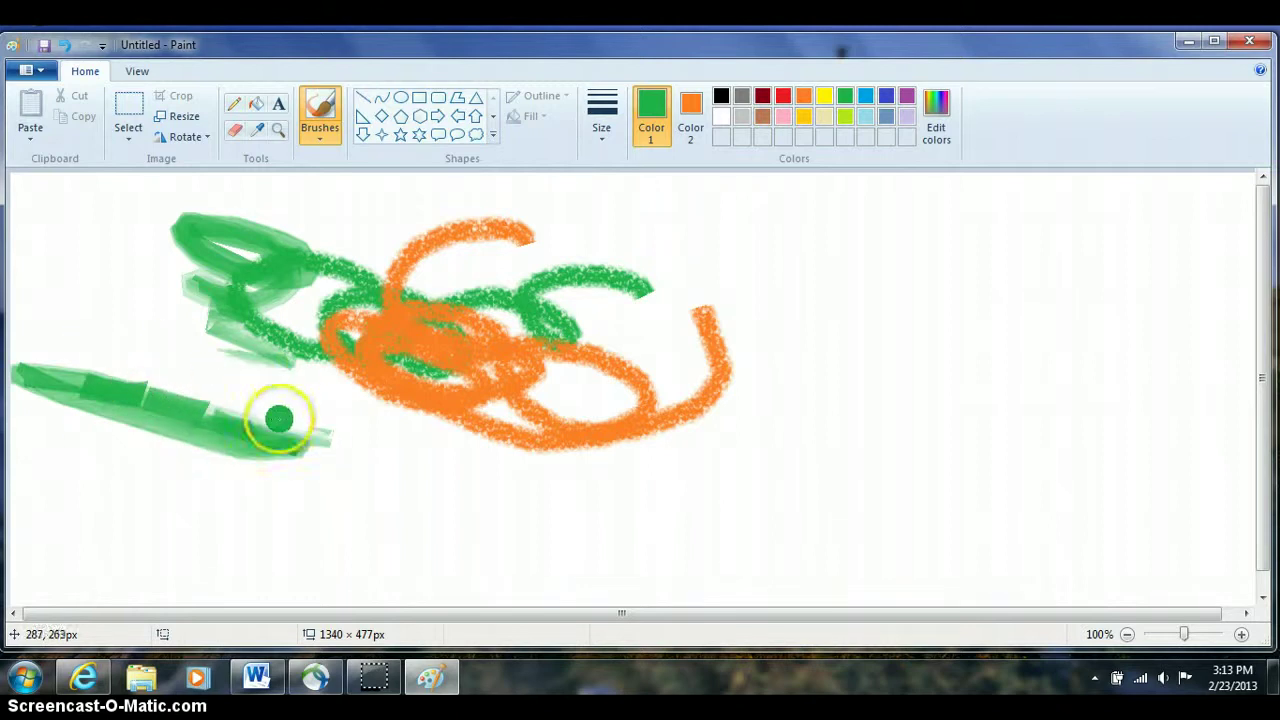
mouse_move(258, 220)
left_mouse_down()
mouse_move(366, 230)
mouse_move(243, 186)
mouse_move(150, 178)
left_mouse_up()
mouse_move(100, 342)
left_mouse_down()
mouse_move(77, 266)
mouse_move(94, 209)
mouse_move(166, 214)
left_mouse_up()
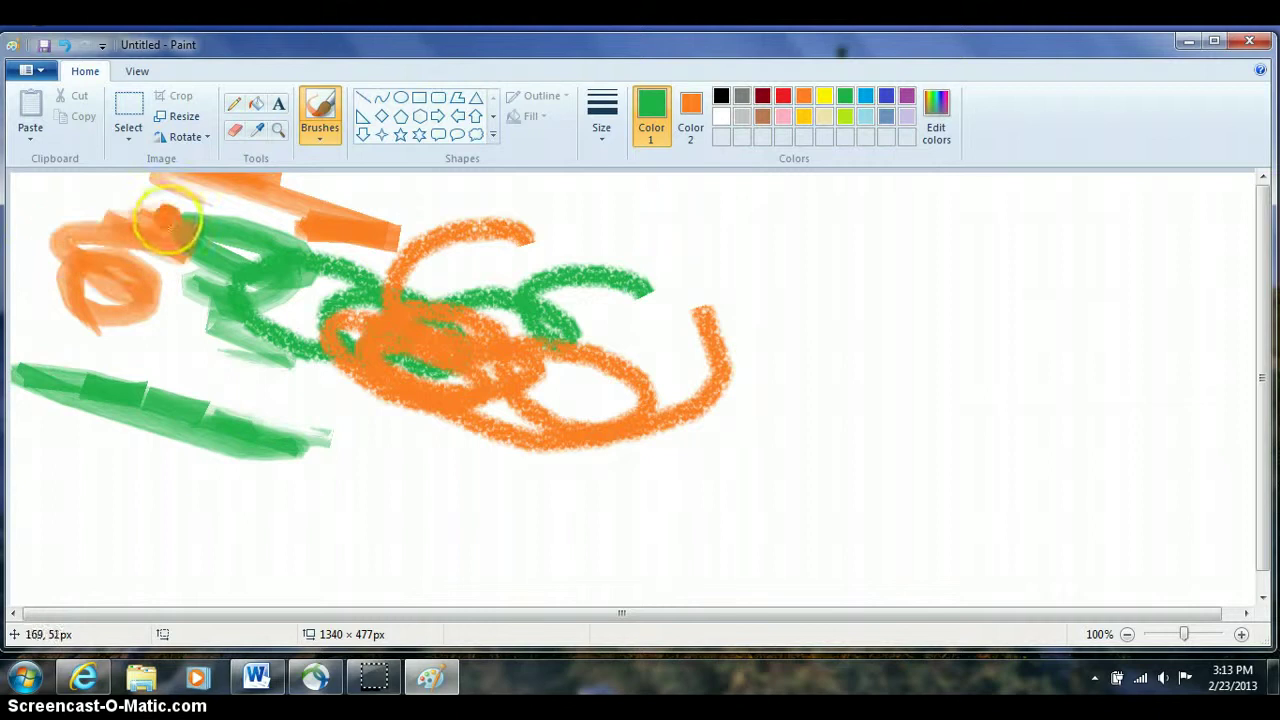
With Calligraphy brush 1 in red, handwrite the letters 'P' and 'a' of 'Paint'
left_click(318, 130)
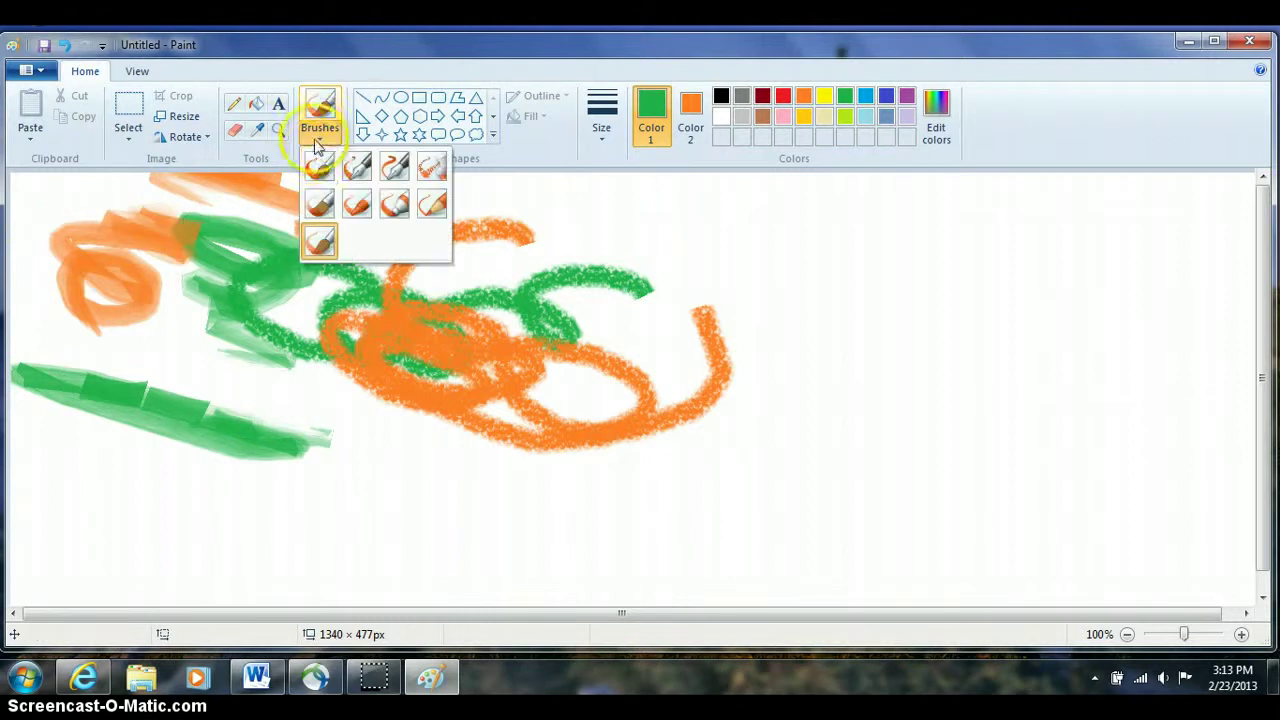
left_click(358, 170)
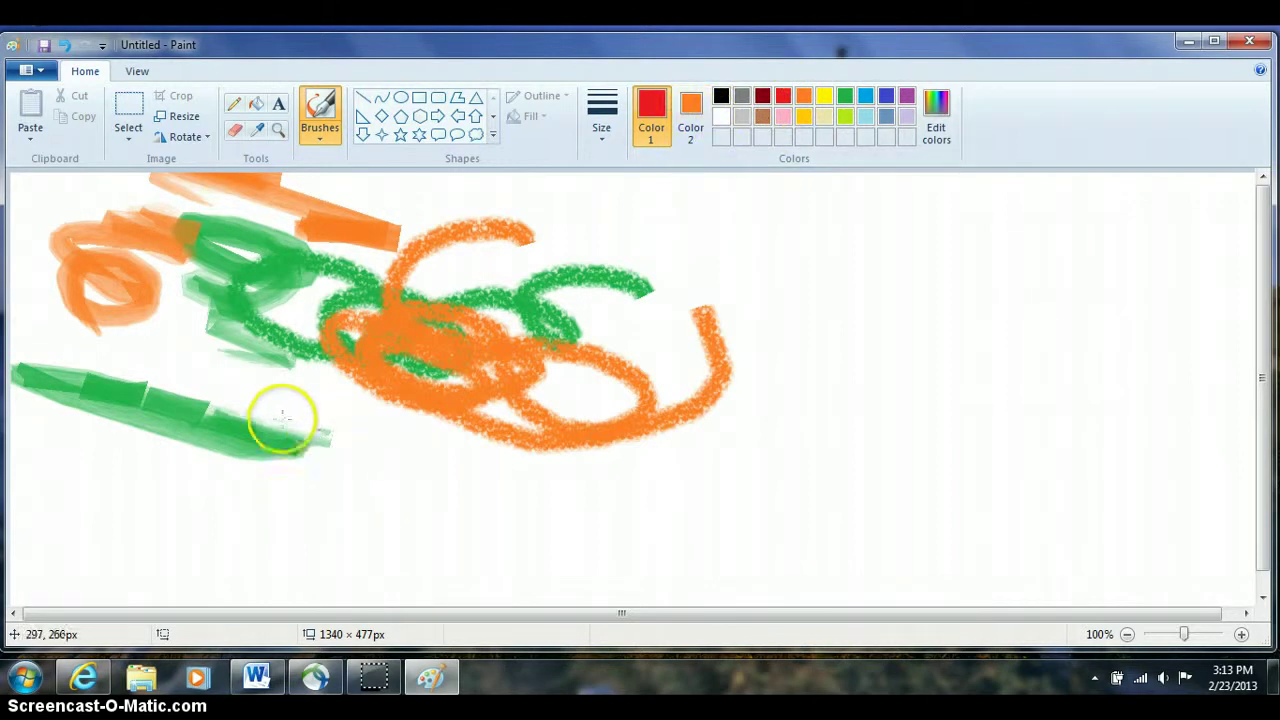
left_click_drag(222, 288, 221, 442)
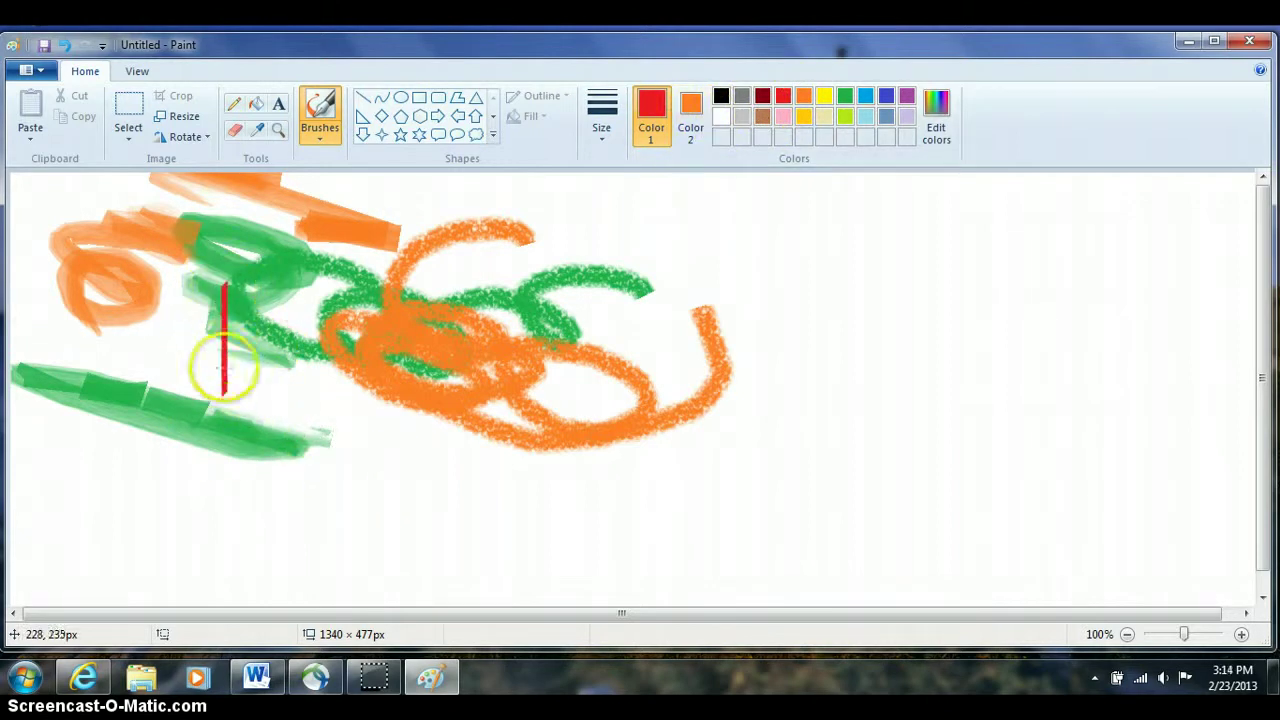
mouse_move(187, 306)
left_mouse_down()
mouse_move(297, 352)
mouse_move(205, 375)
left_mouse_up()
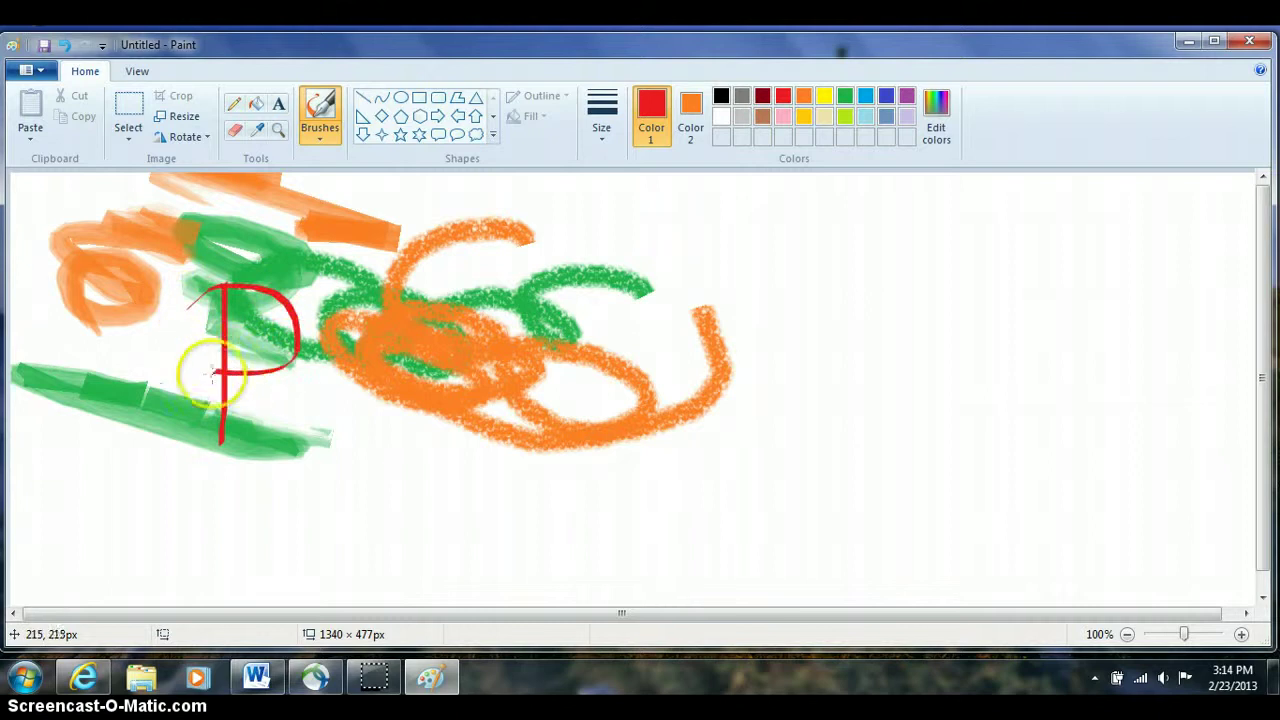
mouse_move(299, 379)
left_mouse_down()
mouse_move(283, 452)
mouse_move(306, 395)
mouse_move(329, 451)
left_mouse_up()
mouse_move(337, 394)
left_mouse_down()
mouse_move(363, 391)
mouse_move(368, 455)
mouse_move(395, 453)
mouse_move(428, 374)
mouse_move(443, 483)
mouse_move(491, 480)
mouse_move(512, 330)
left_mouse_up()
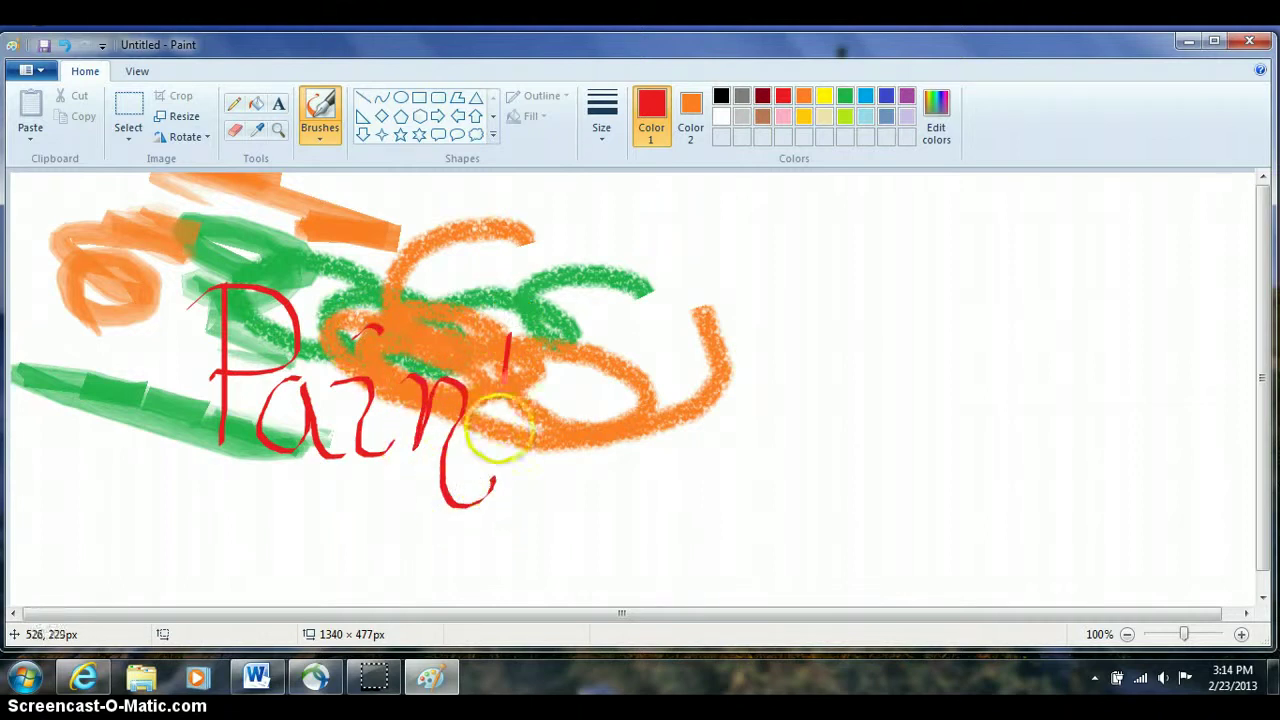